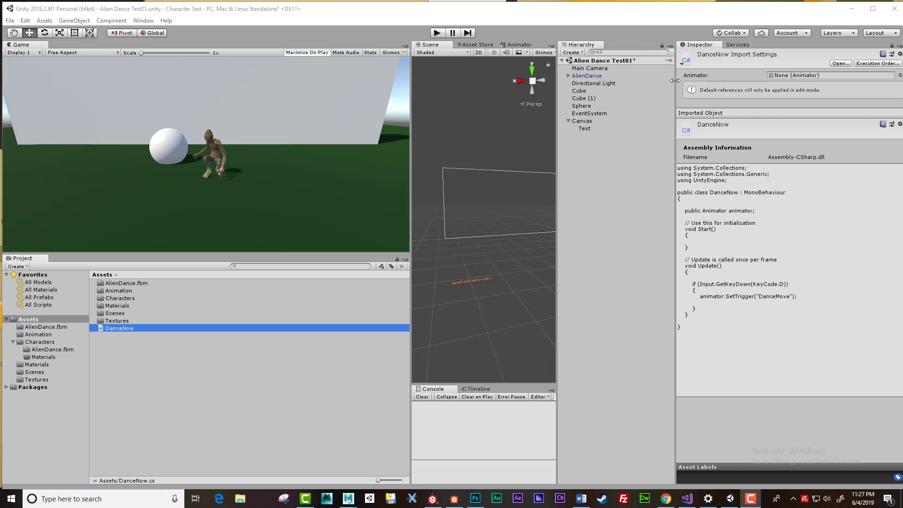
# Step: Resize the editor layout, narrowing the Inspector and Hierarchy panels to widen the Game view
pyautogui.moveTo(675, 81); pyautogui.dragTo(772, 88)
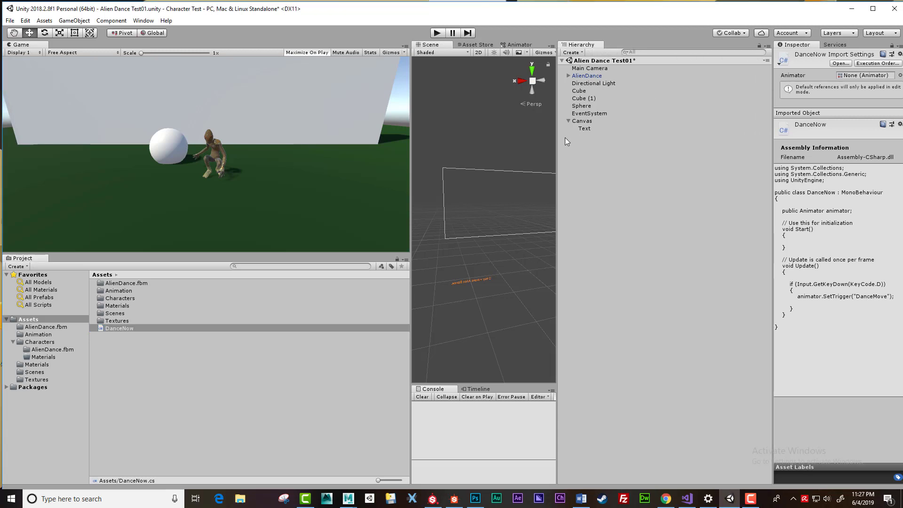
pyautogui.moveTo(557, 142); pyautogui.dragTo(673, 146)
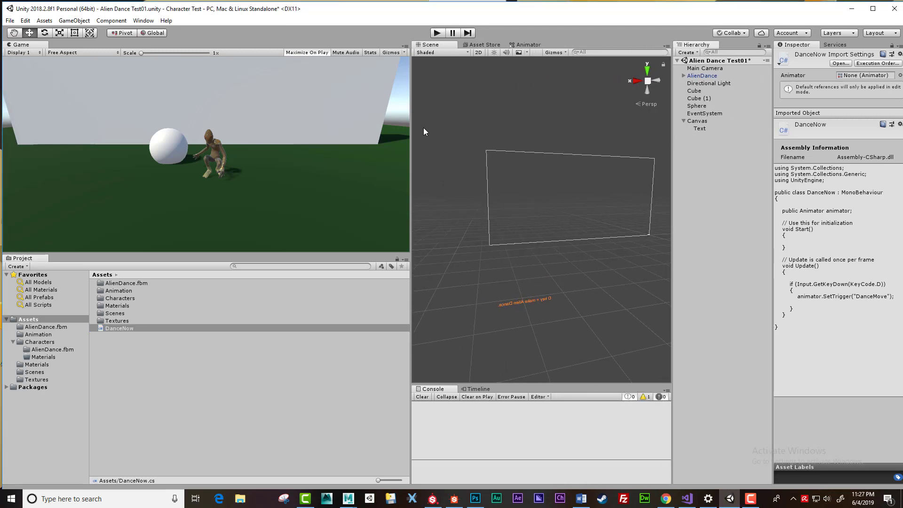
pyautogui.moveTo(410, 136); pyautogui.dragTo(477, 140)
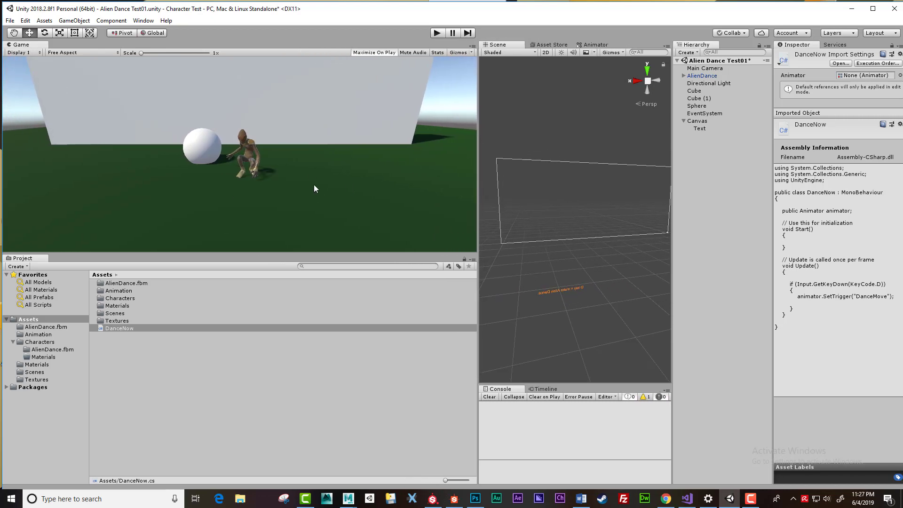
# Step: Run the Alien Dance Test01 scene in play mode to preview the alien's dance, and stop playback
pyautogui.click(436, 33)
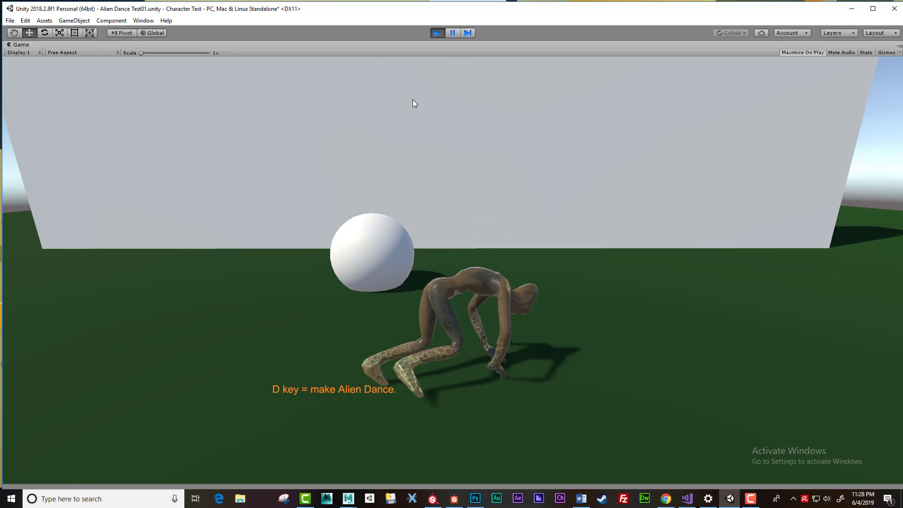
pyautogui.click(438, 33)
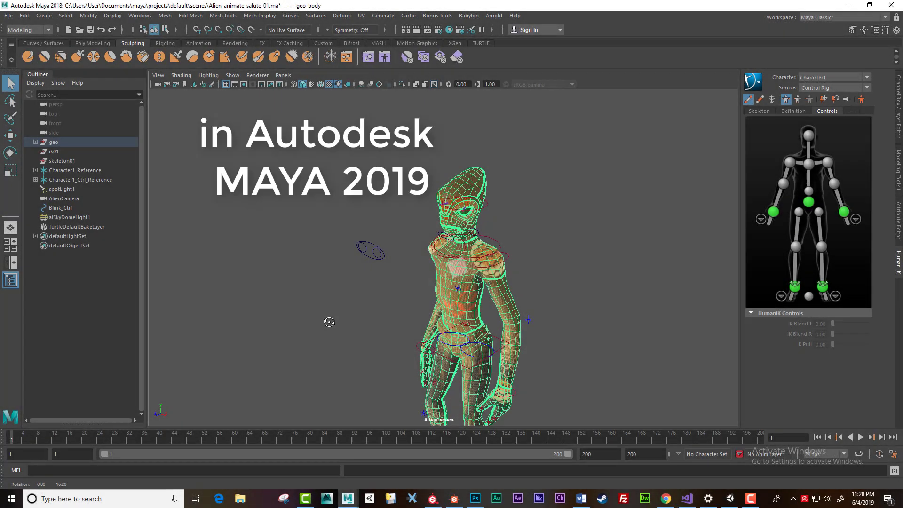
pyautogui.keyDown('alt'); pyautogui.moveTo(326, 318); pyautogui.dragTo(359, 258); pyautogui.keyUp('alt')
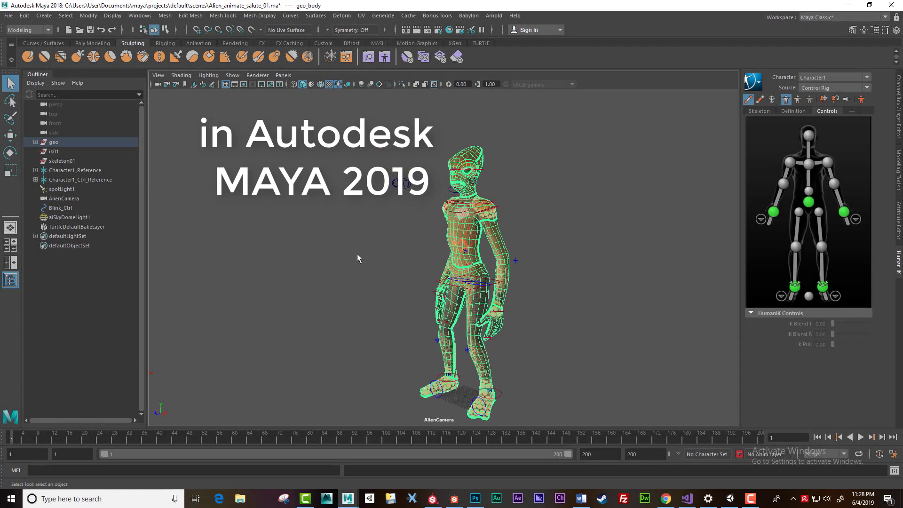
pyautogui.click(402, 248)
pyautogui.keyDown('alt'); pyautogui.moveTo(403, 248); pyautogui.dragTo(395, 264, button='middle'); pyautogui.keyUp('alt')
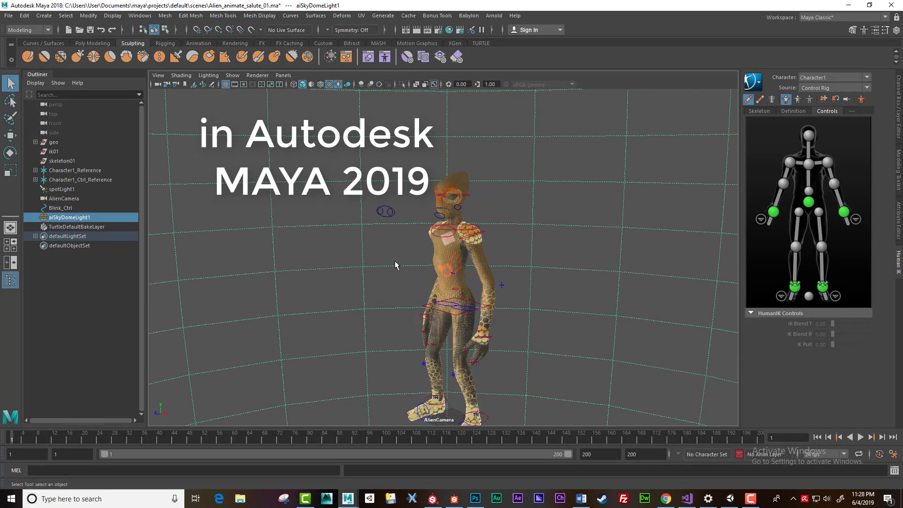
pyautogui.hotkey('ctrl', 'z')
pyautogui.moveTo(366, 271)
pyautogui.keyDown('alt'); pyautogui.mouseDown()
pyautogui.moveTo(391, 274)
pyautogui.moveTo(360, 263)
pyautogui.moveTo(373, 264)
pyautogui.mouseUp(); pyautogui.keyUp('alt')
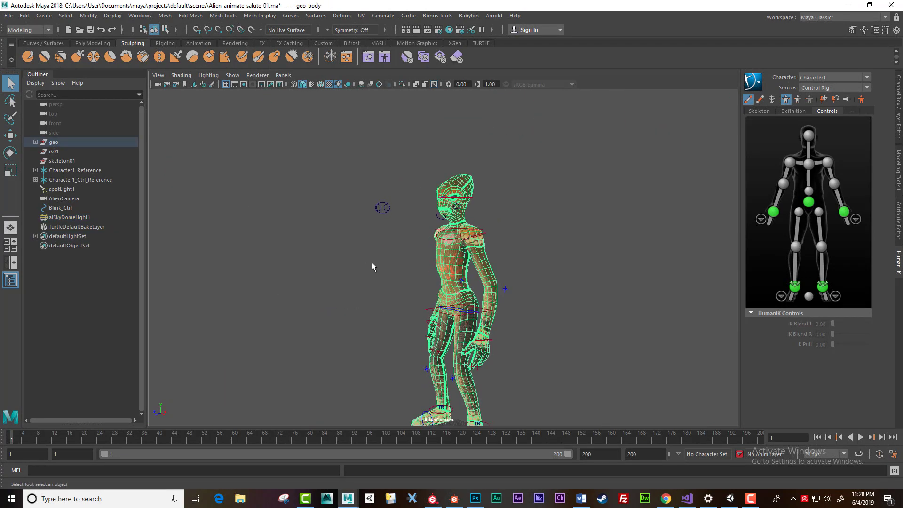
# Step: Try rotating the alien's JAW_Ctrl about its X axis to test the mouth, undoing each rotation
pyautogui.click(437, 217)
pyautogui.click(439, 217)
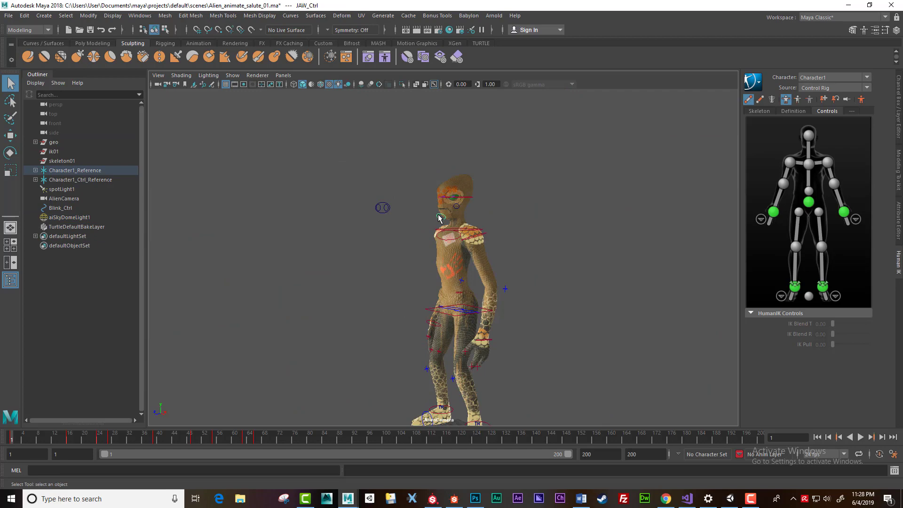
pyautogui.press('e')
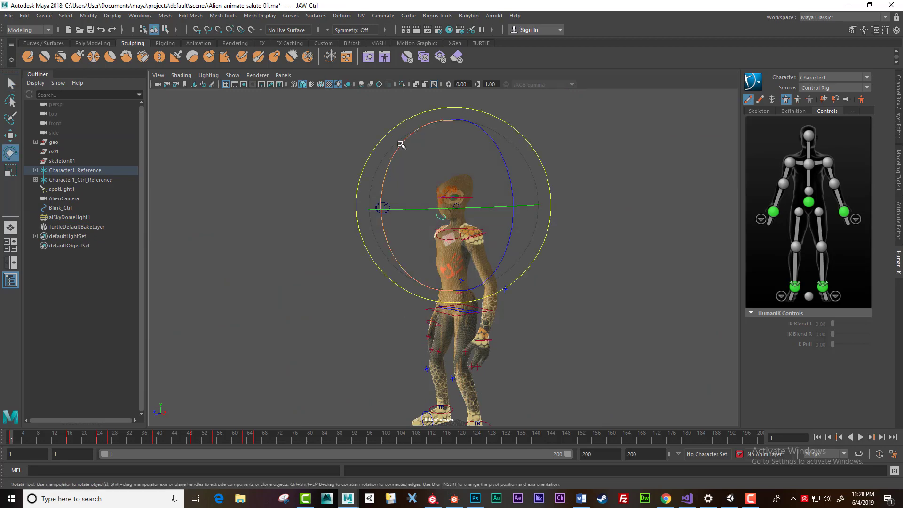
pyautogui.moveTo(400, 144)
pyautogui.mouseDown()
pyautogui.moveTo(402, 185)
pyautogui.moveTo(408, 150)
pyautogui.moveTo(417, 147)
pyautogui.mouseUp()
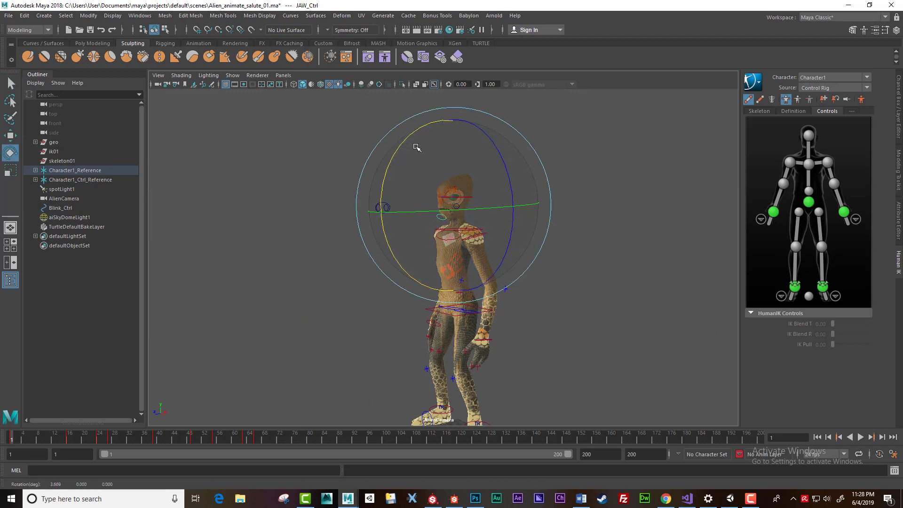
pyautogui.hotkey('ctrl', 'z')
pyautogui.keyDown('alt'); pyautogui.moveTo(424, 187); pyautogui.dragTo(663, 286, button='right'); pyautogui.keyUp('alt')
pyautogui.keyDown('alt'); pyautogui.moveTo(467, 113); pyautogui.dragTo(461, 263, button='middle'); pyautogui.keyUp('alt')
pyautogui.keyDown('alt'); pyautogui.moveTo(460, 263); pyautogui.dragTo(583, 325, button='right'); pyautogui.keyUp('alt')
pyautogui.keyDown('alt'); pyautogui.moveTo(434, 218); pyautogui.dragTo(447, 240, button='middle'); pyautogui.keyUp('alt')
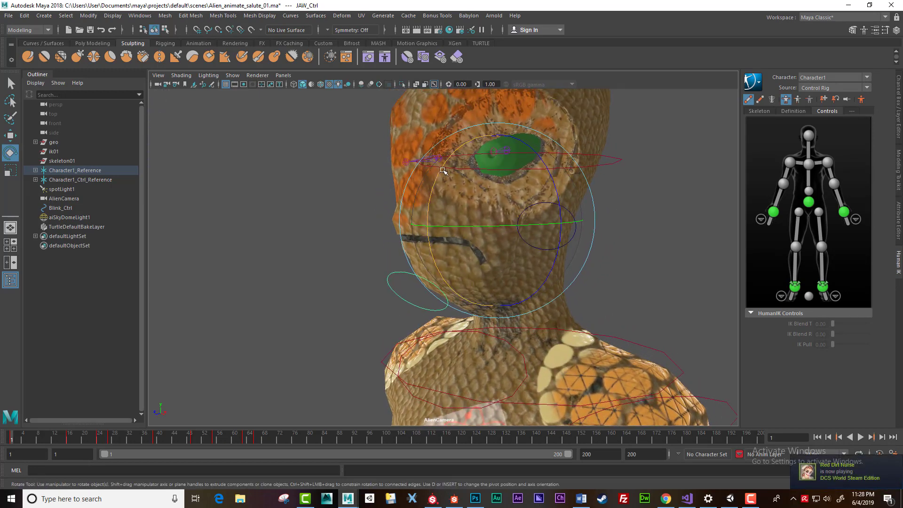
pyautogui.moveTo(440, 170)
pyautogui.mouseDown()
pyautogui.moveTo(439, 251)
pyautogui.moveTo(440, 177)
pyautogui.moveTo(442, 185)
pyautogui.mouseUp()
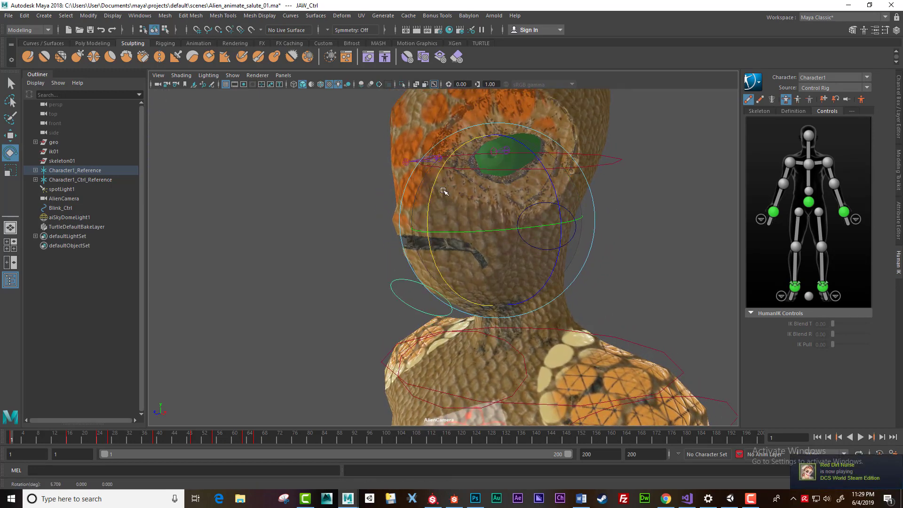
pyautogui.hotkey('ctrl', 'z')
# Step: Try moving Blink_Ctrl vertically to test the alien's eyelids, and undo the move
pyautogui.click(573, 213)
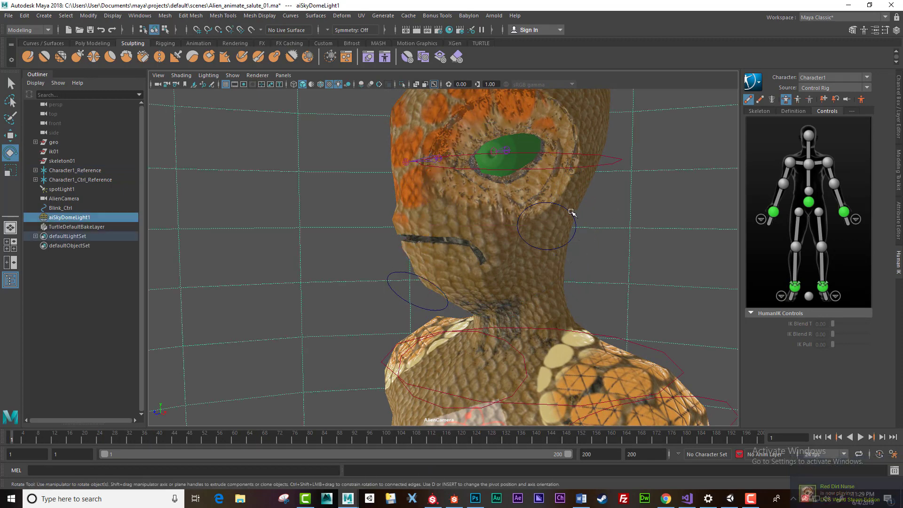
pyautogui.press('w')
pyautogui.moveTo(541, 134); pyautogui.dragTo(504, 119)
pyautogui.hotkey('ctrl', 'z')
pyautogui.keyDown('alt'); pyautogui.moveTo(558, 231); pyautogui.dragTo(472, 174, button='right'); pyautogui.keyUp('alt')
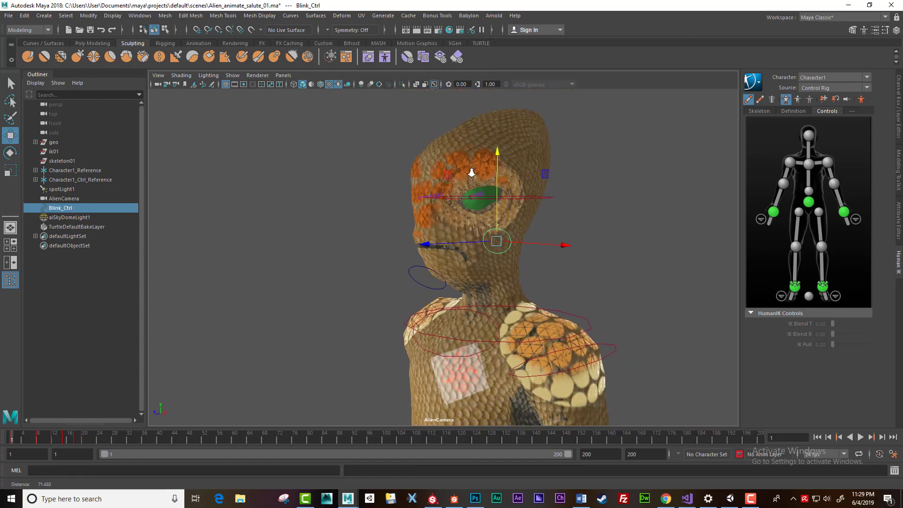
pyautogui.moveTo(496, 155); pyautogui.dragTo(500, 258)
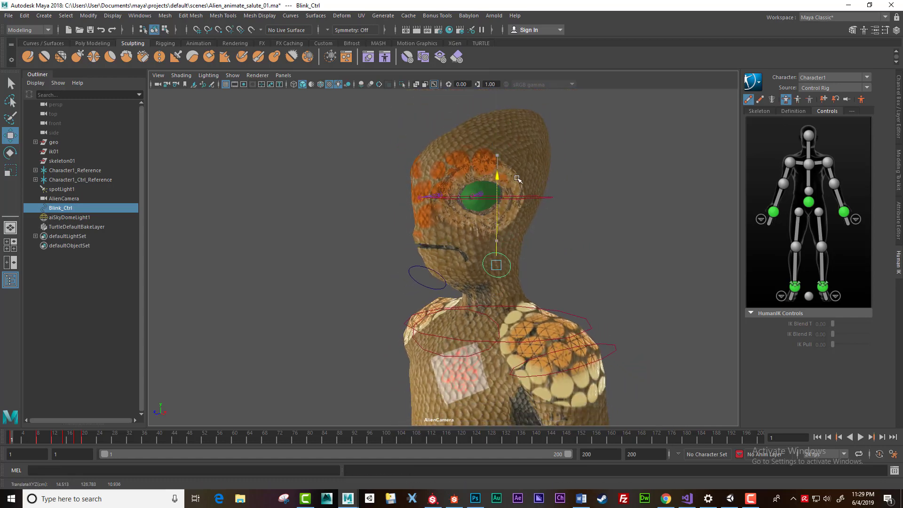
pyautogui.hotkey('ctrl', 'z')
# Step: Try moving the Eye_Target control in front of the alien's face to test the gaze, and undo the move
pyautogui.keyDown('alt'); pyautogui.moveTo(449, 275); pyautogui.dragTo(415, 281, button='right'); pyautogui.keyUp('alt')
pyautogui.keyDown('alt'); pyautogui.moveTo(415, 280); pyautogui.dragTo(446, 283); pyautogui.keyUp('alt')
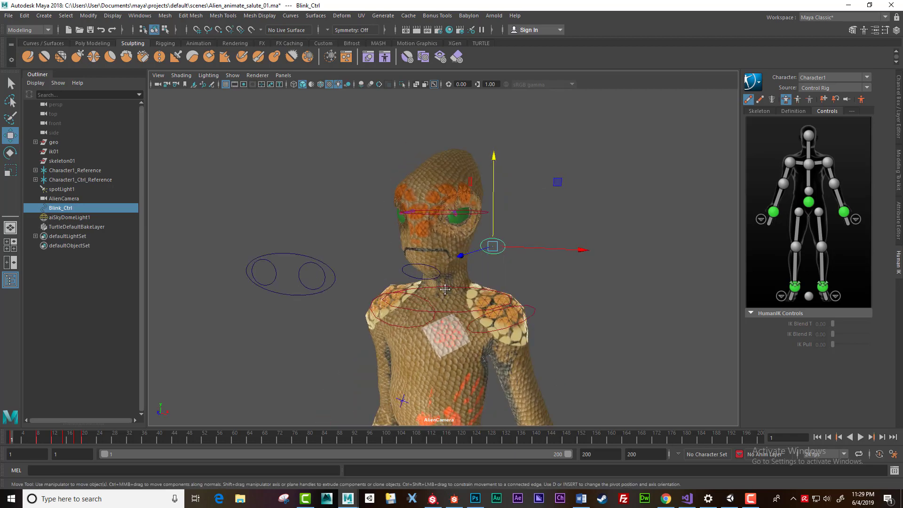
pyautogui.keyDown('alt'); pyautogui.moveTo(446, 283); pyautogui.dragTo(488, 257, button='middle'); pyautogui.keyUp('alt')
pyautogui.keyDown('alt'); pyautogui.moveTo(488, 256); pyautogui.dragTo(447, 275, button='right'); pyautogui.keyUp('alt')
pyautogui.click(396, 236)
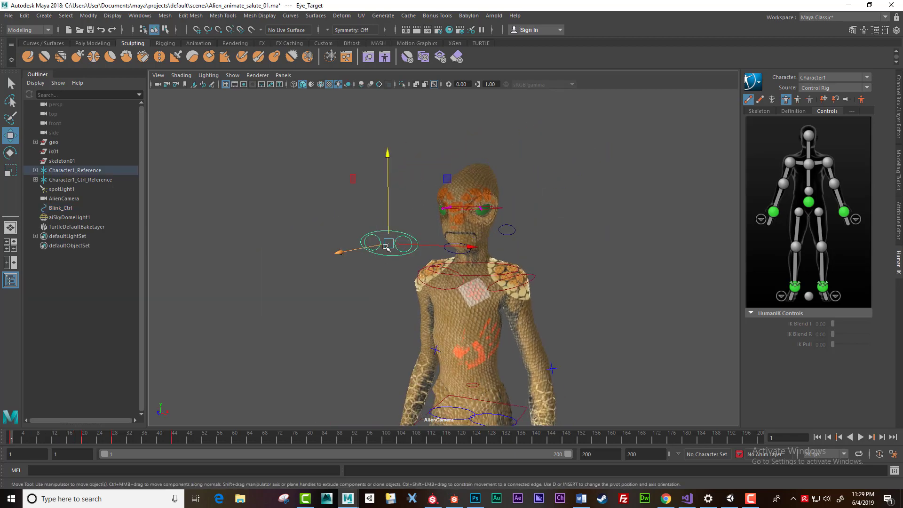
pyautogui.moveTo(394, 244); pyautogui.dragTo(408, 219)
pyautogui.keyDown('alt'); pyautogui.moveTo(466, 287); pyautogui.dragTo(534, 308, button='right'); pyautogui.keyUp('alt')
pyautogui.moveTo(346, 163); pyautogui.dragTo(377, 199)
pyautogui.hotkey('ctrl', 'z')
# Step: Set Character1's HumanIK source to cartwheel:MocapExample
pyautogui.keyDown('alt'); pyautogui.moveTo(572, 295); pyautogui.dragTo(489, 325, button='right'); pyautogui.keyUp('alt')
pyautogui.keyDown('alt'); pyautogui.moveTo(466, 309); pyautogui.dragTo(477, 268, button='middle'); pyautogui.keyUp('alt')
pyautogui.keyDown('alt'); pyautogui.moveTo(476, 269); pyautogui.dragTo(472, 264, button='right'); pyautogui.keyUp('alt')
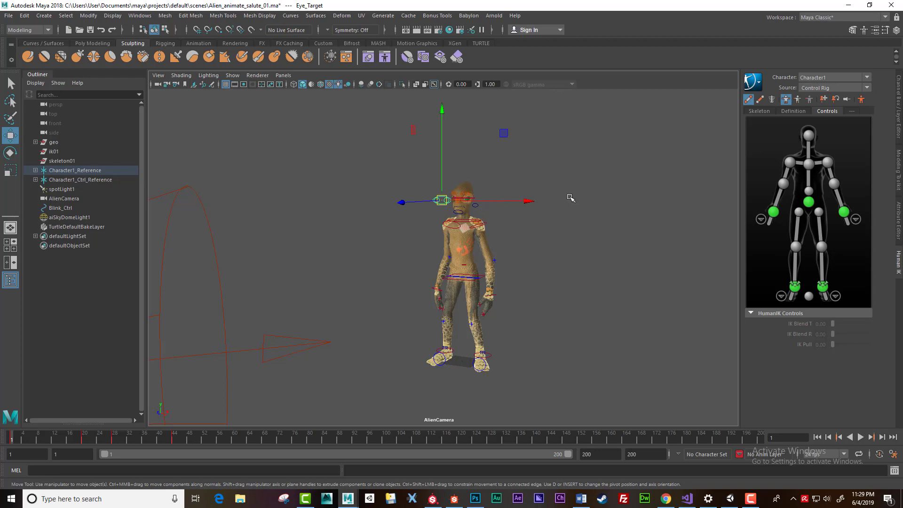
pyautogui.keyDown('alt'); pyautogui.moveTo(436, 237); pyautogui.dragTo(517, 287, button='right'); pyautogui.keyUp('alt')
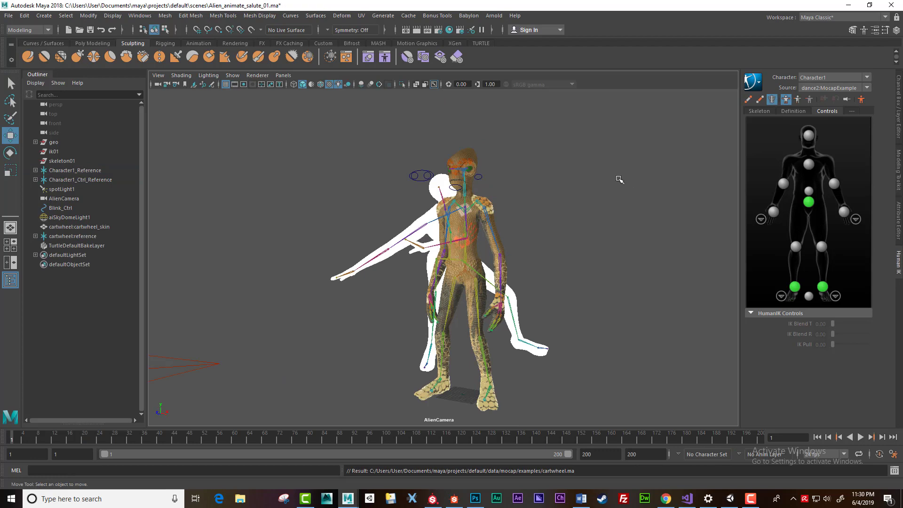
pyautogui.click(866, 88)
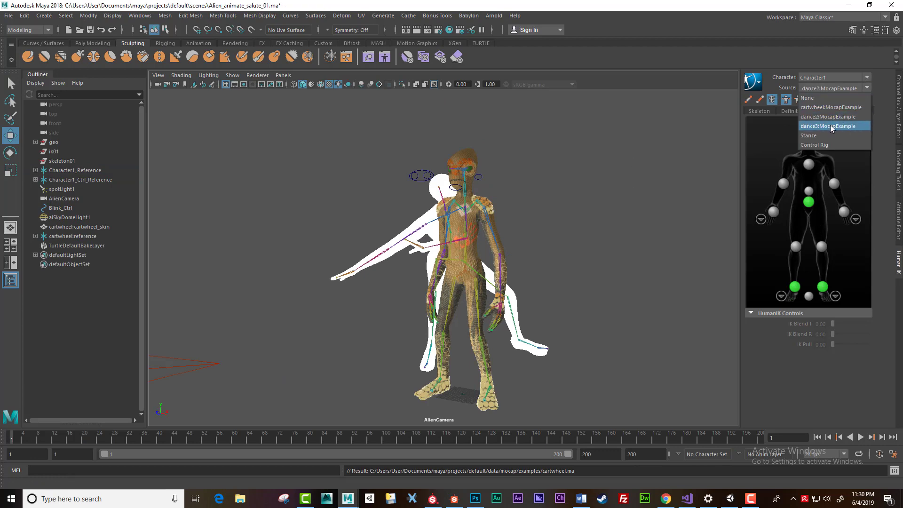
pyautogui.click(831, 108)
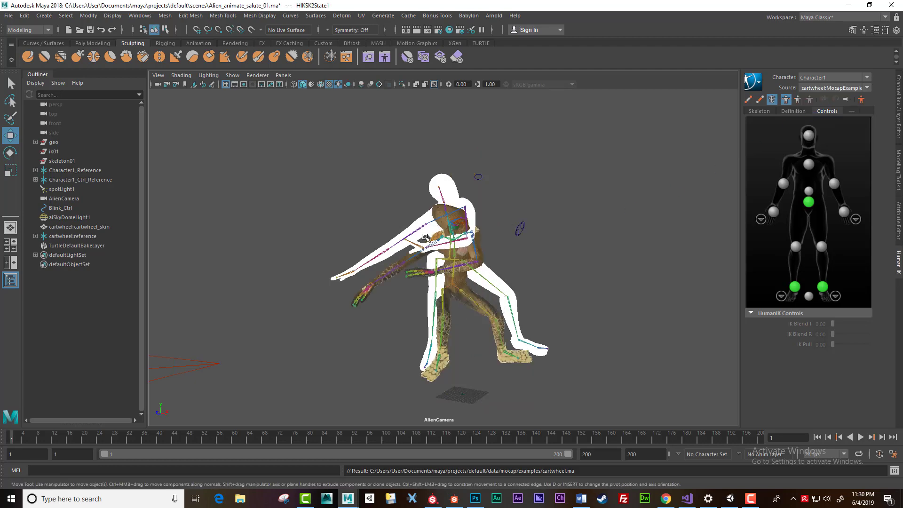
# Step: Hide the white cartwheel_skin mesh that overlaps the alien
pyautogui.moveTo(323, 293)
pyautogui.keyDown('alt'); pyautogui.mouseDown()
pyautogui.moveTo(466, 283)
pyautogui.moveTo(301, 293)
pyautogui.moveTo(324, 292)
pyautogui.mouseUp(); pyautogui.keyUp('alt')
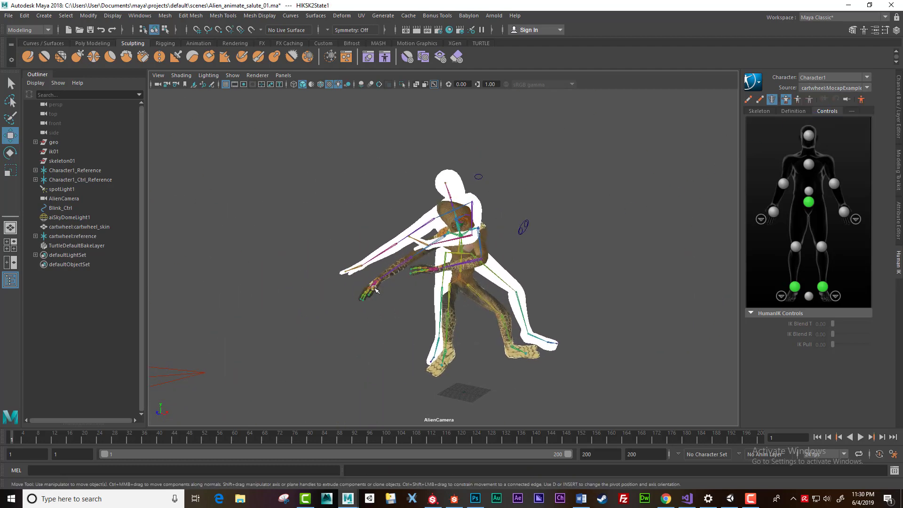
pyautogui.keyDown('alt'); pyautogui.moveTo(541, 343); pyautogui.dragTo(541, 329, button='middle'); pyautogui.keyUp('alt')
pyautogui.keyDown('alt'); pyautogui.moveTo(541, 330); pyautogui.dragTo(607, 343, button='right'); pyautogui.keyUp('alt')
pyautogui.keyDown('alt'); pyautogui.moveTo(523, 325); pyautogui.dragTo(487, 320); pyautogui.keyUp('alt')
pyautogui.keyDown('alt'); pyautogui.moveTo(487, 321); pyautogui.dragTo(475, 321, button='middle'); pyautogui.keyUp('alt')
pyautogui.keyDown('alt'); pyautogui.moveTo(476, 321); pyautogui.dragTo(513, 311); pyautogui.keyUp('alt')
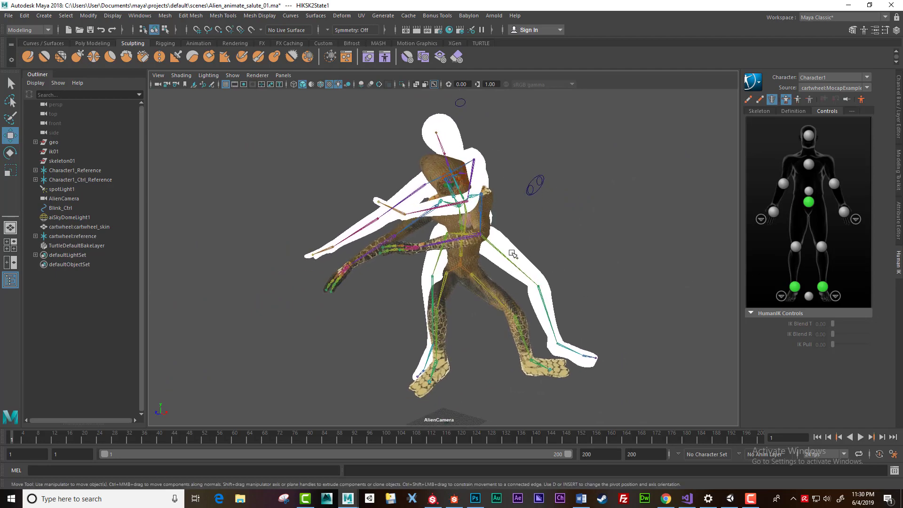
pyautogui.click(514, 255)
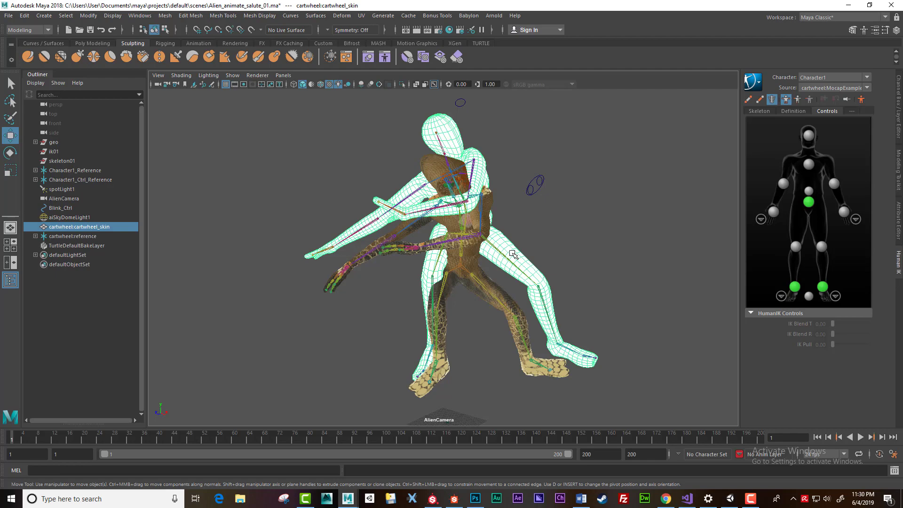
pyautogui.hotkey('ctrl', 'h')
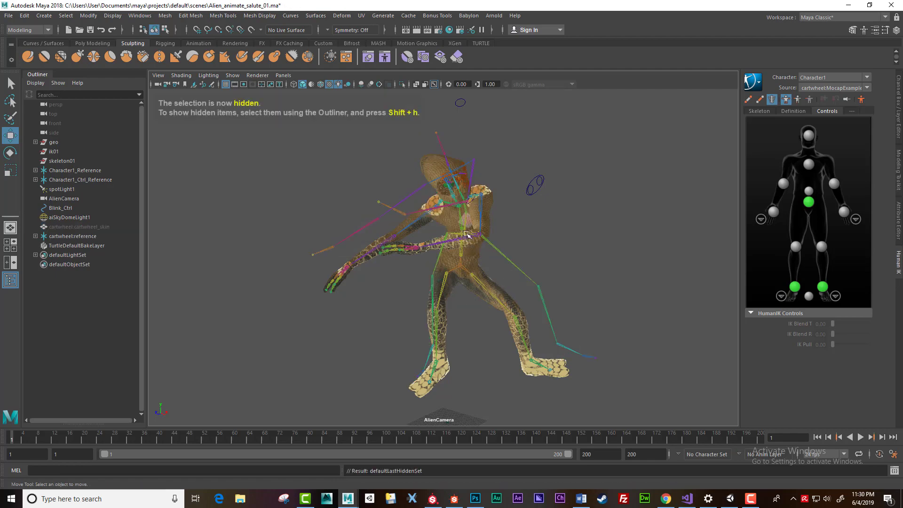
# Step: Hide the cartwheel:reference skeleton so only the alien and its own joints are displayed
pyautogui.click(464, 239)
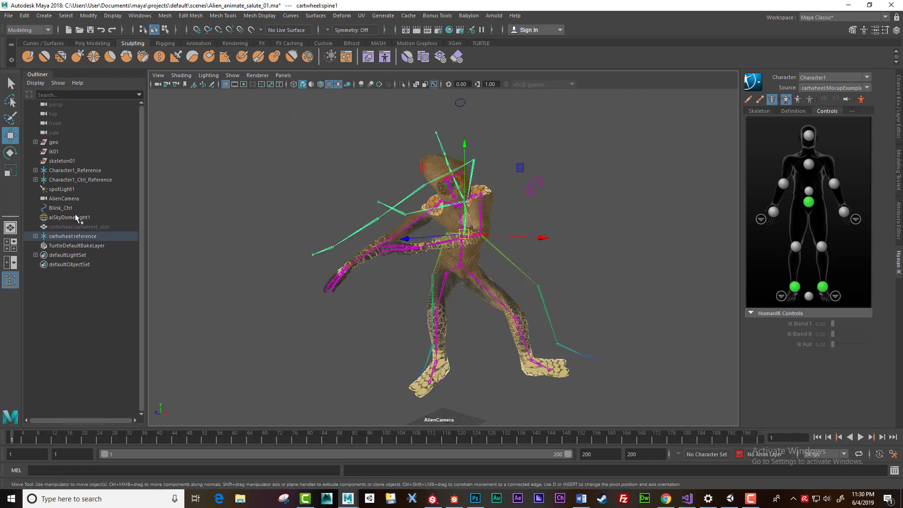
pyautogui.click(68, 236)
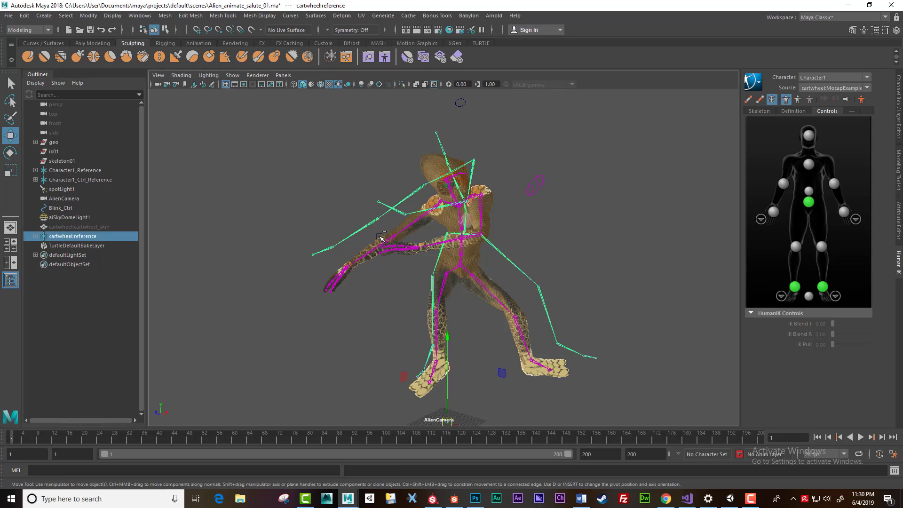
pyautogui.hotkey('ctrl', 'h')
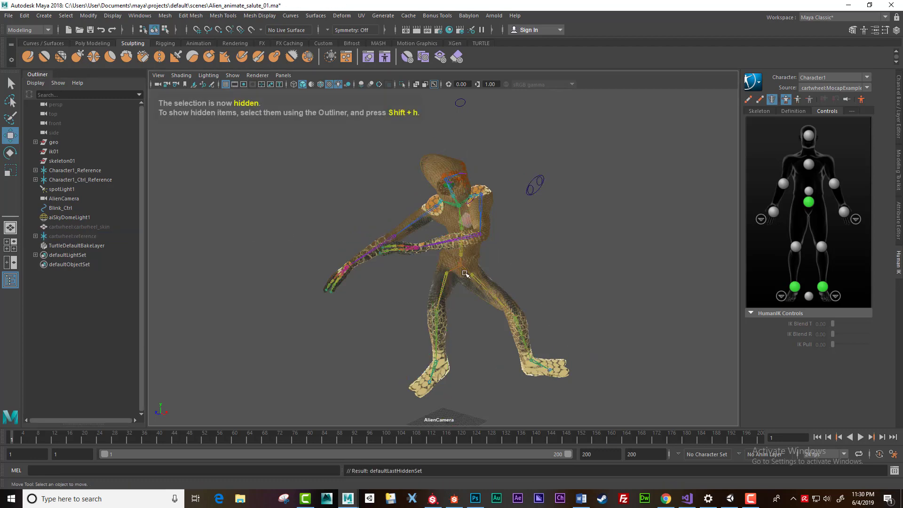
# Step: Try moving Blink_Ctrl vertically on the cartwheel-posed alien, and undo the move
pyautogui.keyDown('alt'); pyautogui.moveTo(386, 327); pyautogui.dragTo(399, 289); pyautogui.keyUp('alt')
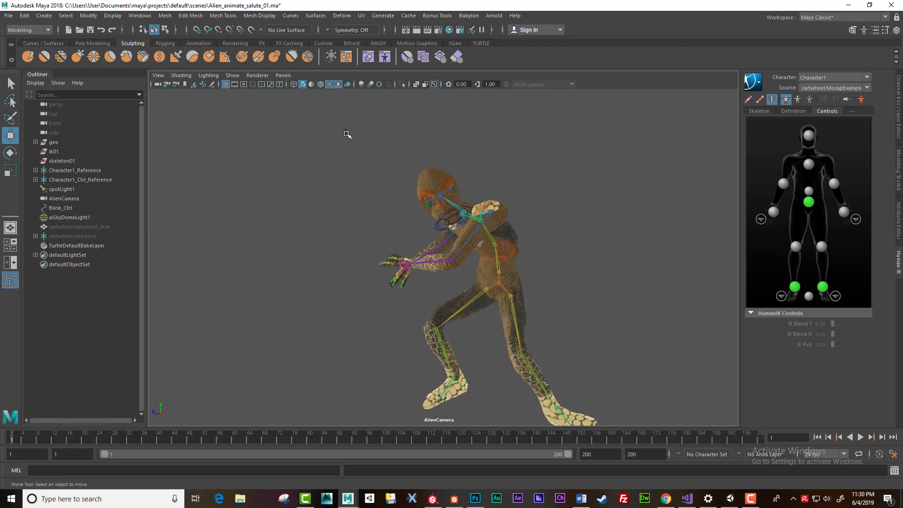
pyautogui.click(347, 133)
pyautogui.keyDown('alt'); pyautogui.moveTo(347, 133); pyautogui.dragTo(337, 177); pyautogui.keyUp('alt')
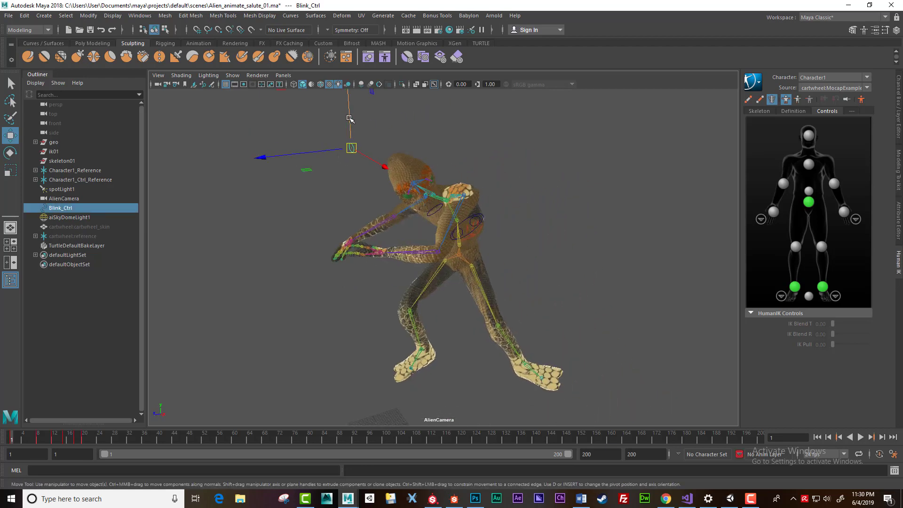
pyautogui.moveTo(350, 119); pyautogui.dragTo(358, 84)
pyautogui.hotkey('ctrl', 'z')
pyautogui.hotkey('ctrl', 'z')
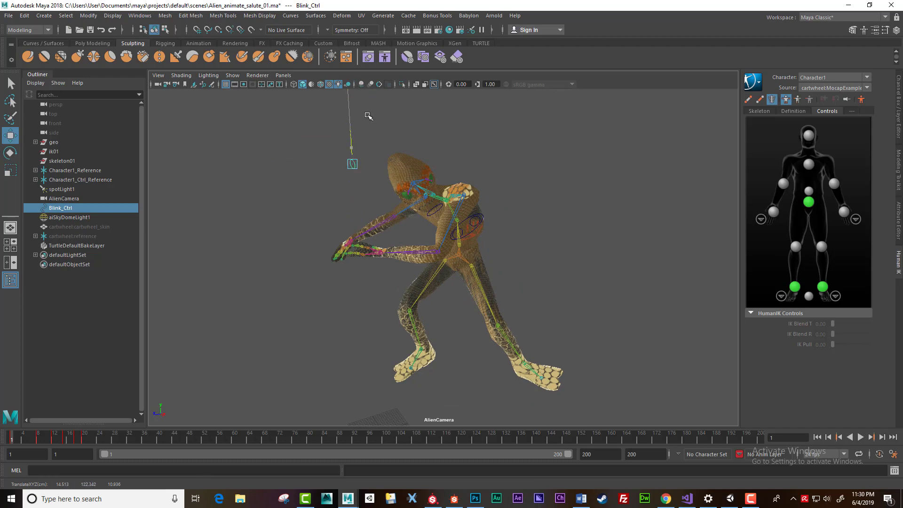
# Step: Play back the alien's cartwheel motion on the timeline and return to frame 1
pyautogui.keyDown('alt'); pyautogui.moveTo(391, 262); pyautogui.dragTo(502, 306); pyautogui.keyUp('alt')
pyautogui.keyDown('alt'); pyautogui.moveTo(502, 306); pyautogui.dragTo(458, 306, button='right'); pyautogui.keyUp('alt')
pyautogui.keyDown('alt'); pyautogui.moveTo(458, 306); pyautogui.dragTo(467, 296); pyautogui.keyUp('alt')
pyautogui.hotkey('alt', 'v')
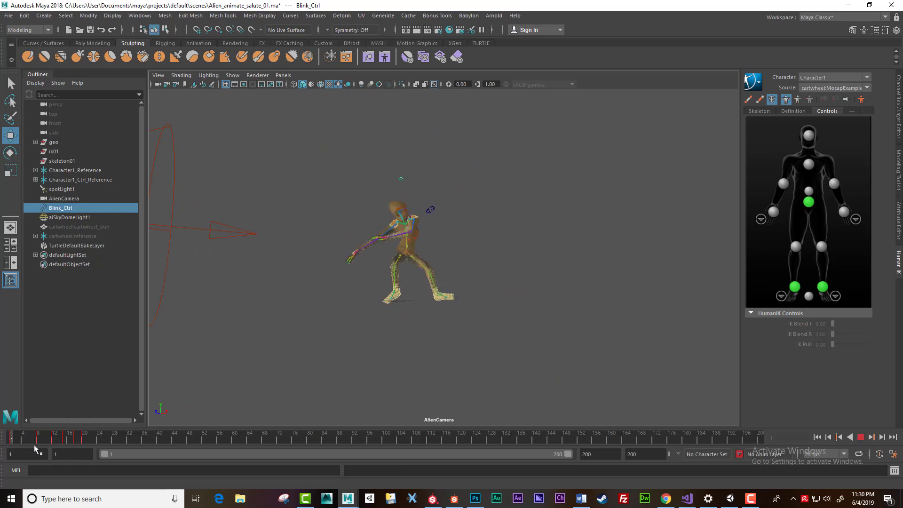
pyautogui.click(12, 438)
# Step: Switch the viewport through plain shaded to textured display using all scene lights
pyautogui.keyDown('alt'); pyautogui.moveTo(373, 341); pyautogui.dragTo(598, 394, button='right'); pyautogui.keyUp('alt')
pyautogui.keyDown('alt'); pyautogui.moveTo(597, 393); pyautogui.dragTo(513, 373); pyautogui.keyUp('alt')
pyautogui.press('5')
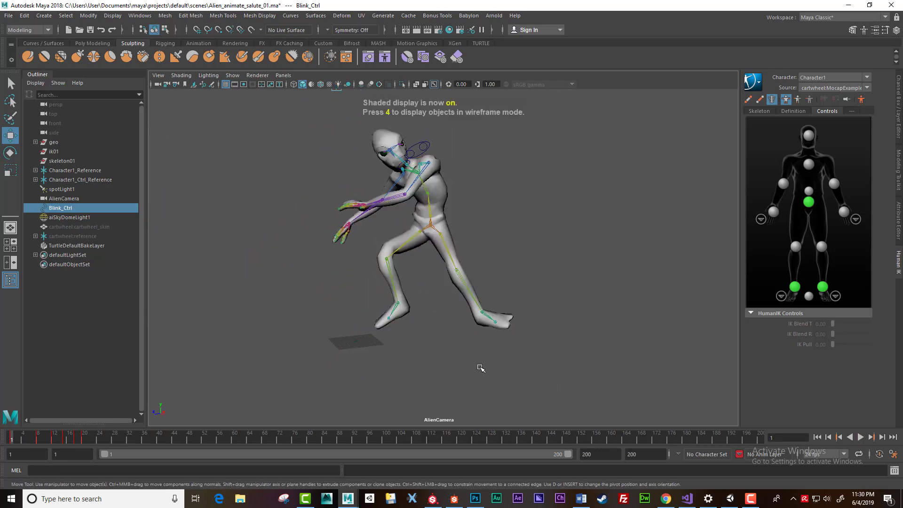
pyautogui.press('6')
pyautogui.press('7')
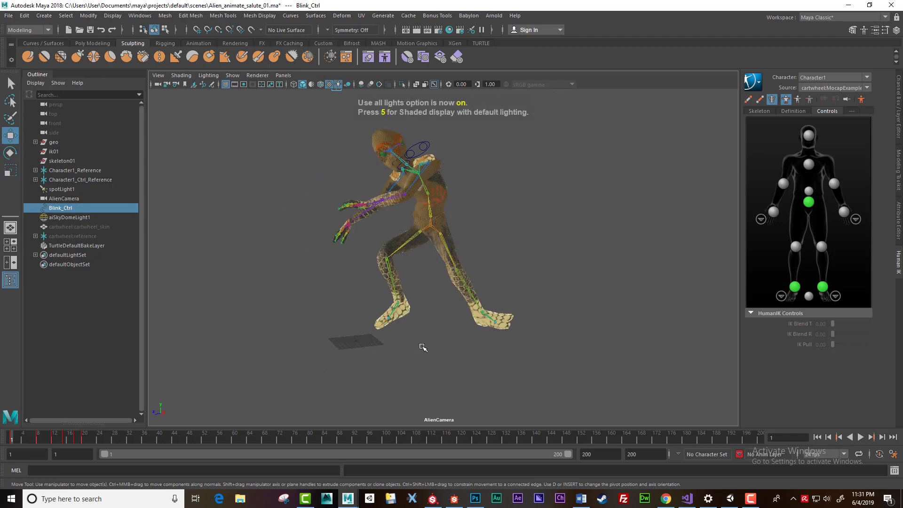
# Step: Switch the viewport to textured shading, preview the alien's cartwheel on the timeline and return to frame 1
pyautogui.press('6')
pyautogui.hotkey('alt', 'v')
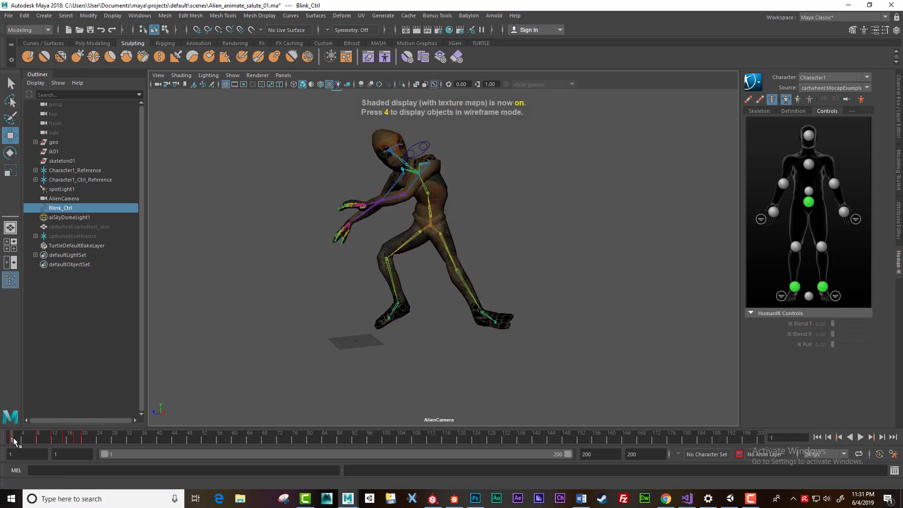
pyautogui.moveTo(179, 440); pyautogui.dragTo(10, 459)
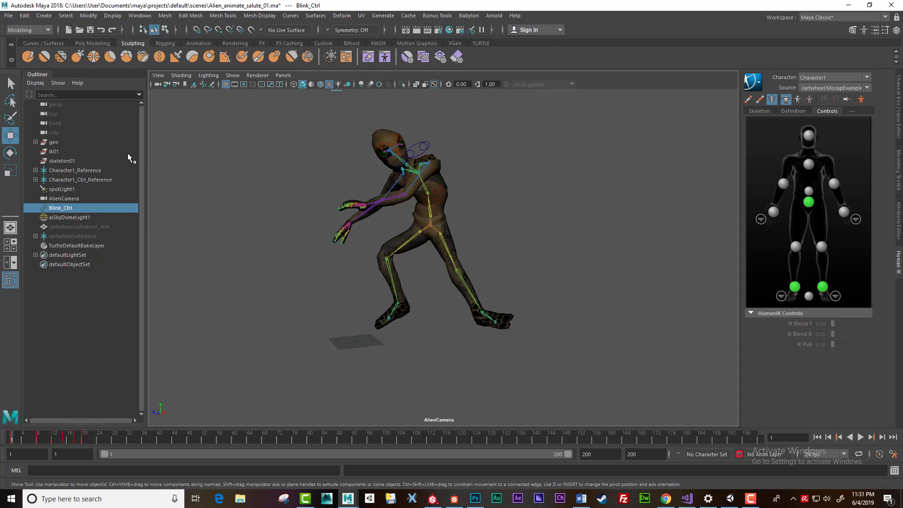
# Step: Select Character1_Hips under Character1_Reference together with the geo_body mesh under geo
pyautogui.click(64, 143)
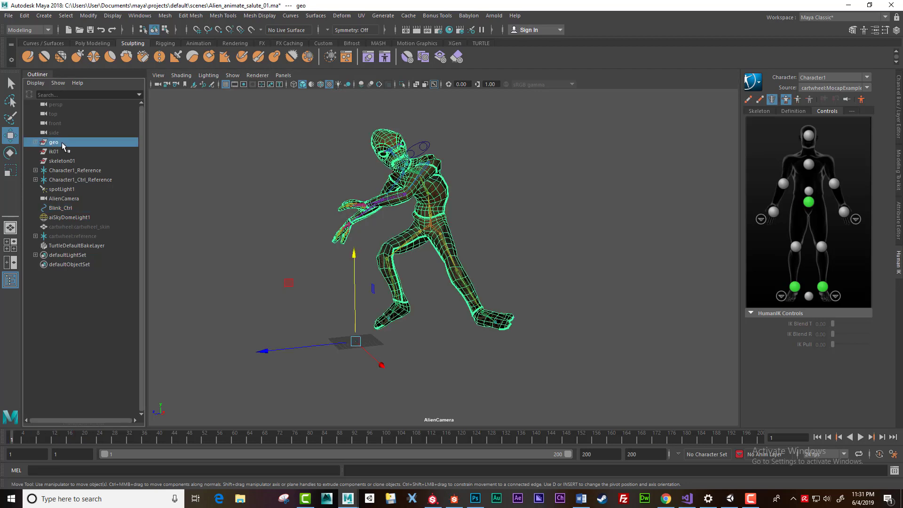
pyautogui.click(35, 171)
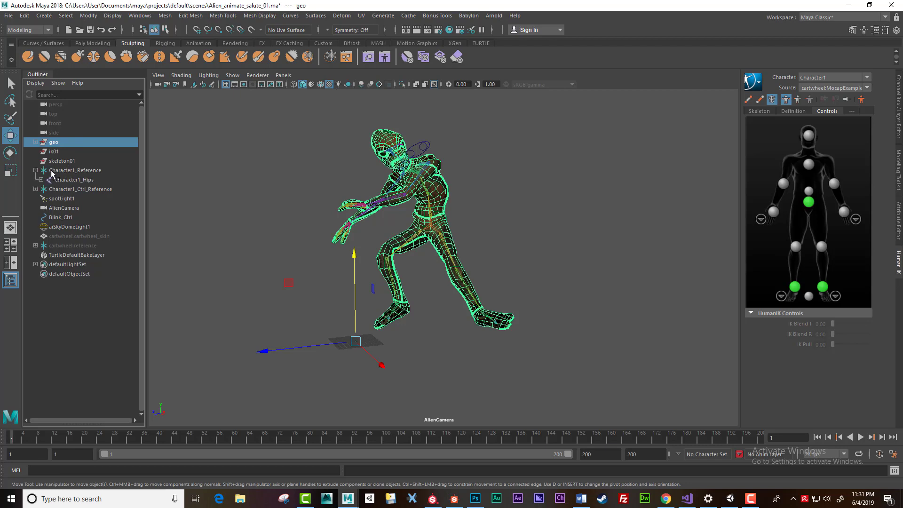
pyautogui.click(73, 180)
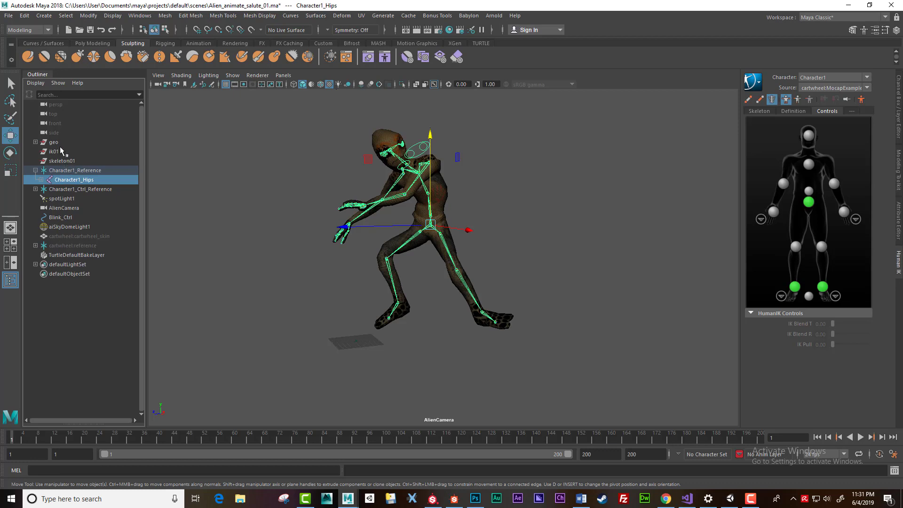
pyautogui.click(35, 142)
pyautogui.keyDown('ctrl'); pyautogui.click(65, 152); pyautogui.keyUp('ctrl')
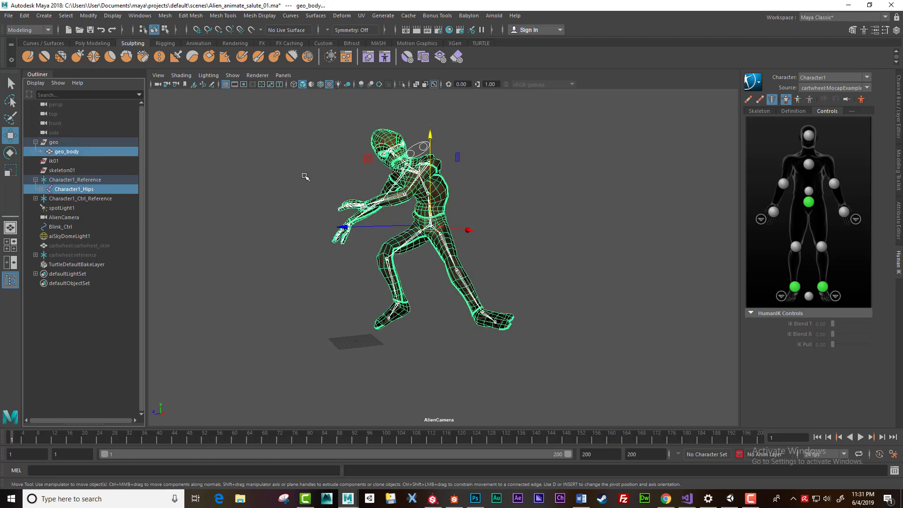
# Step: Open the Game Exporter and set the model export to Export Selection
pyautogui.click(9, 17)
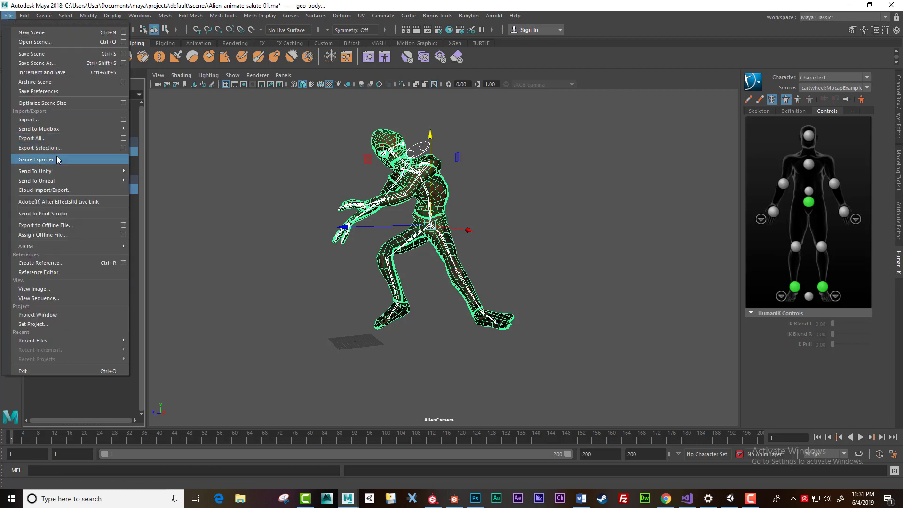
pyautogui.click(73, 160)
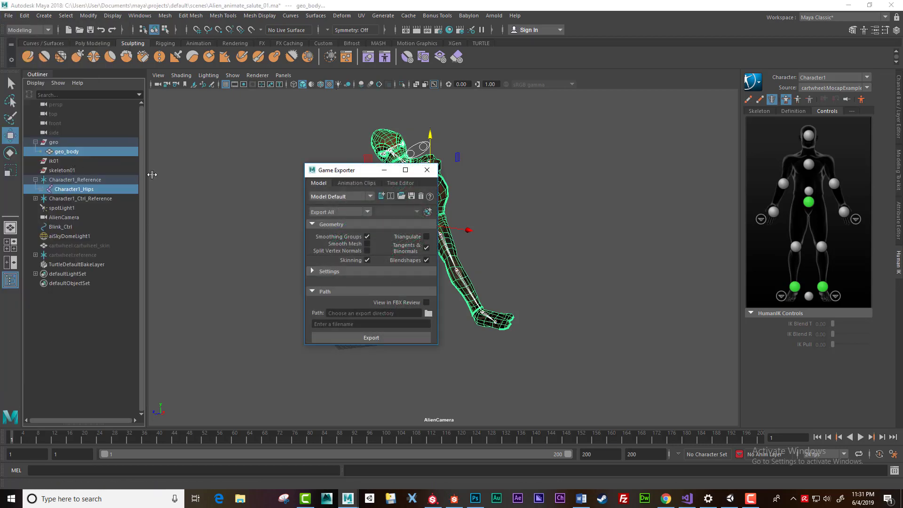
pyautogui.moveTo(304, 135); pyautogui.dragTo(306, 122)
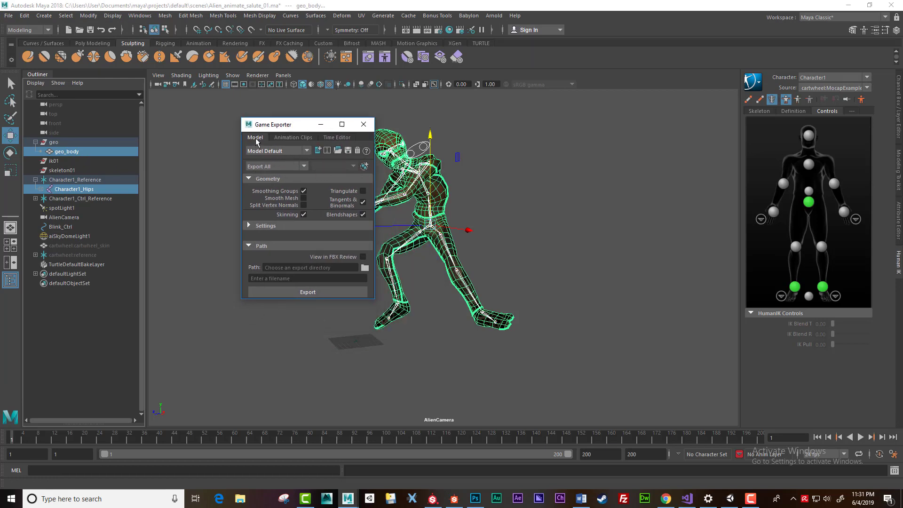
pyautogui.click(307, 152)
pyautogui.click(320, 162)
pyautogui.click(301, 170)
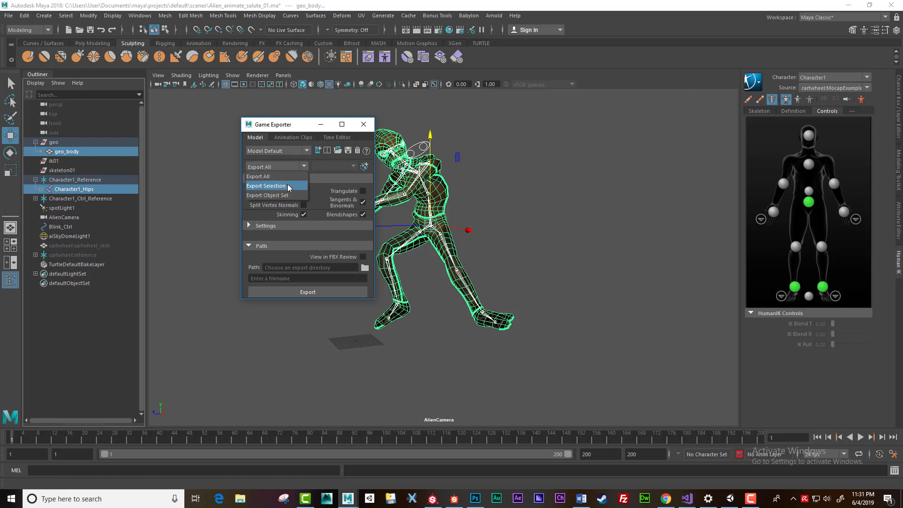
pyautogui.click(288, 187)
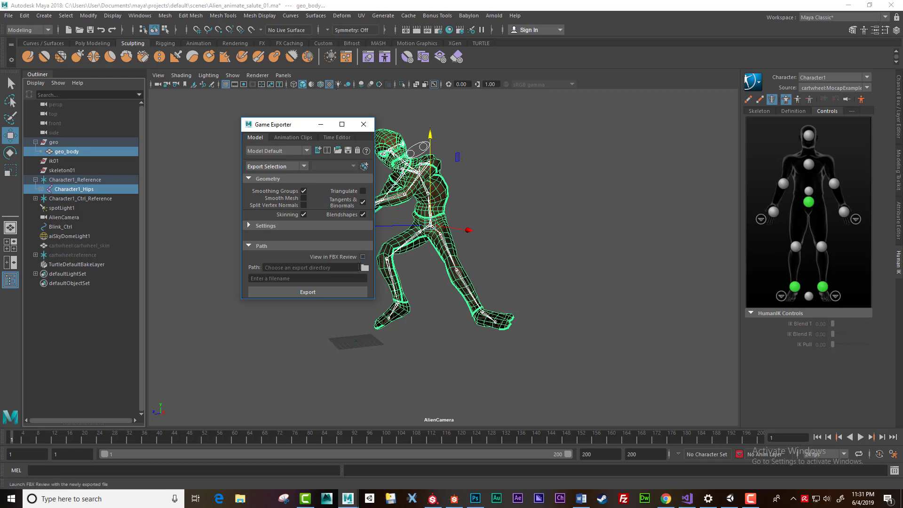
# Step: Enlarge the Game Exporter, expand its export settings and set the FBX file type to ASCII
pyautogui.moveTo(375, 298); pyautogui.dragTo(471, 373)
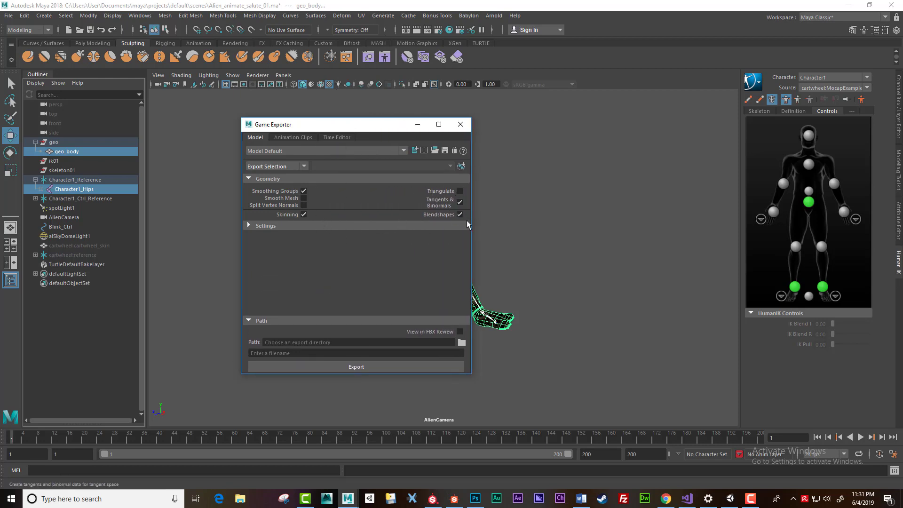
pyautogui.click(249, 227)
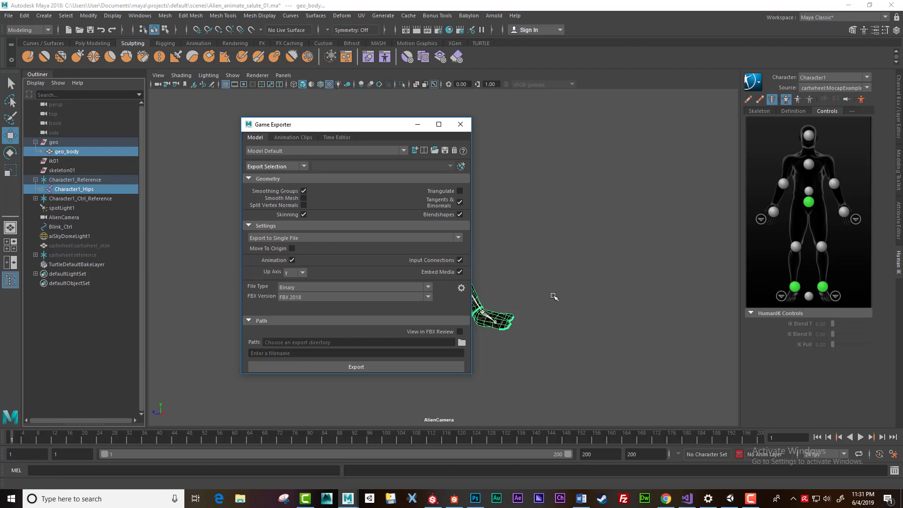
pyautogui.click(428, 288)
pyautogui.click(326, 305)
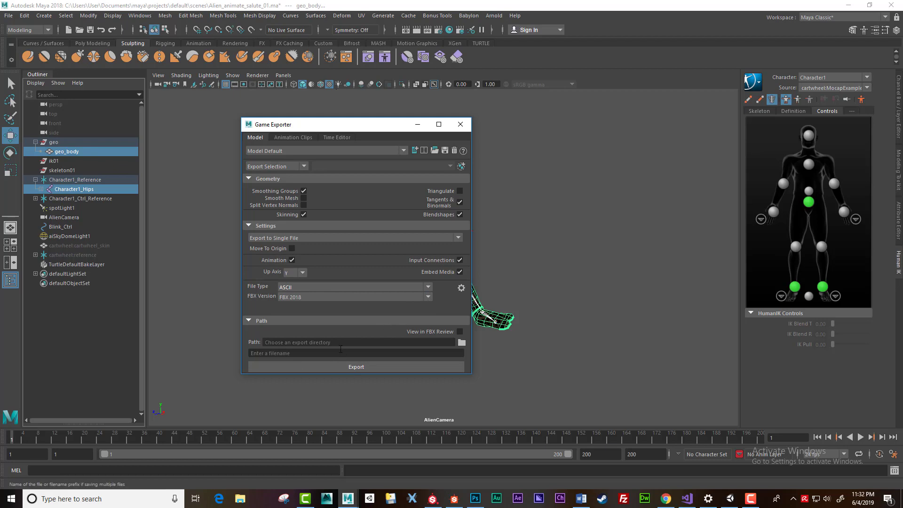
# Step: Browse for an export directory and open the GAmeTest folder on the Desktop
pyautogui.click(462, 343)
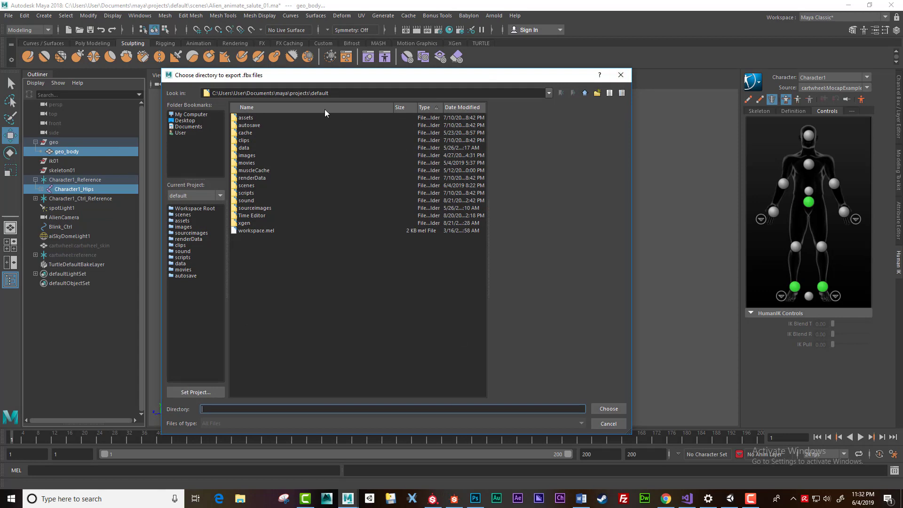
pyautogui.click(188, 121)
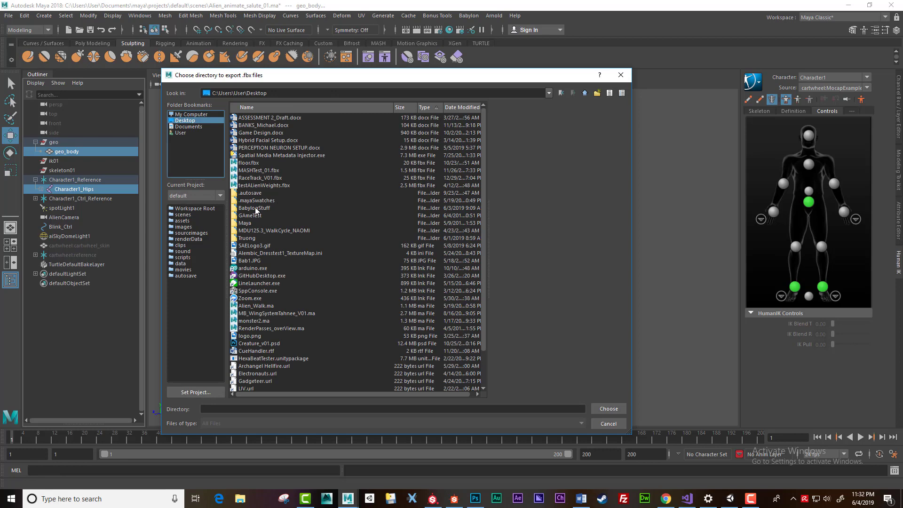
pyautogui.doubleClick(253, 216)
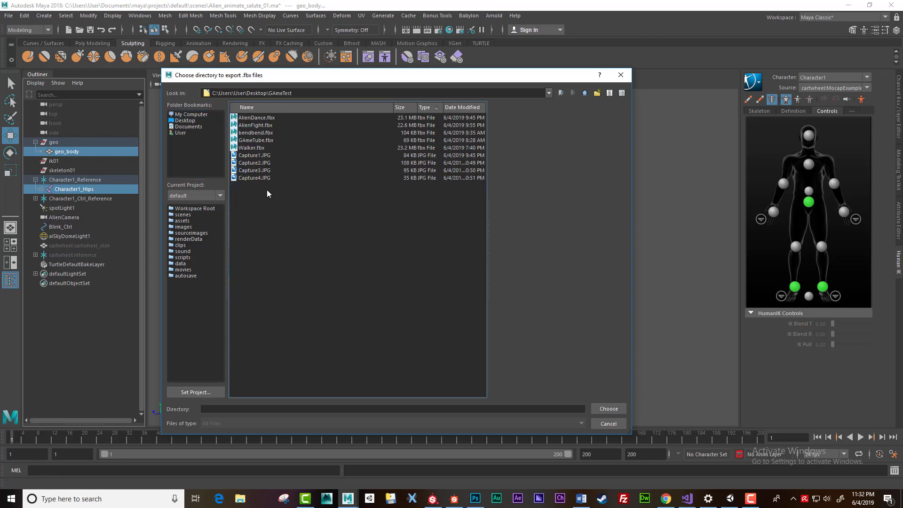
# Step: Try to enter AlienDance2 as the export name, based on the existing AlienDance.fbx, in the directory chooser
pyautogui.click(261, 118)
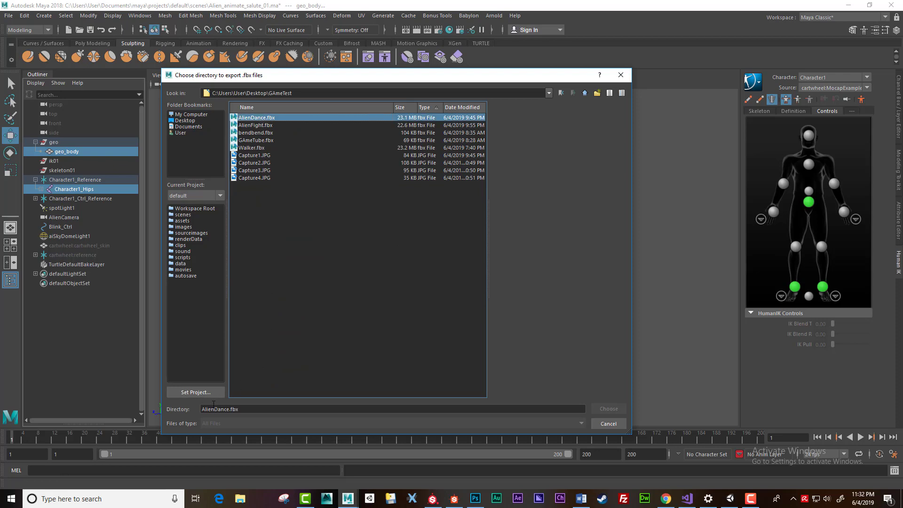
pyautogui.click(211, 409)
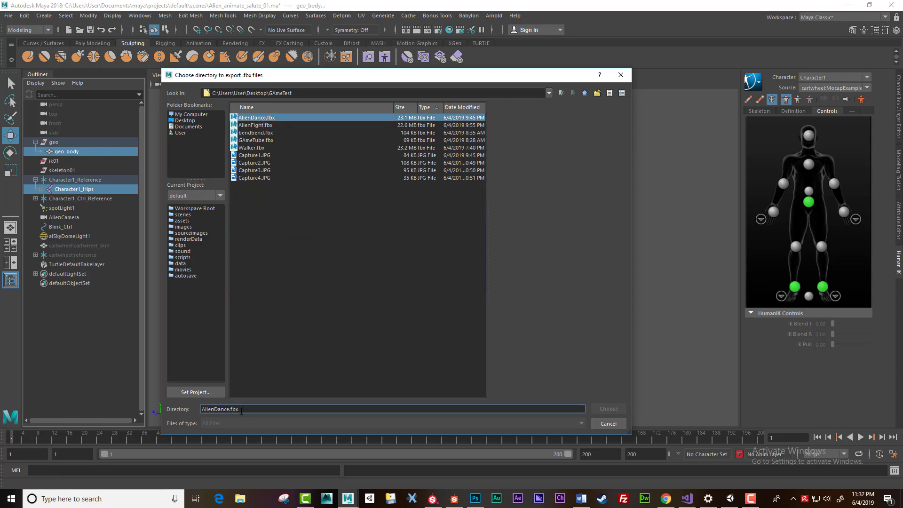
pyautogui.press('BackSpace')
pyautogui.press('BackSpace')
pyautogui.press('BackSpace')
pyautogui.press('BackSpace')
pyautogui.press('BackSpace')
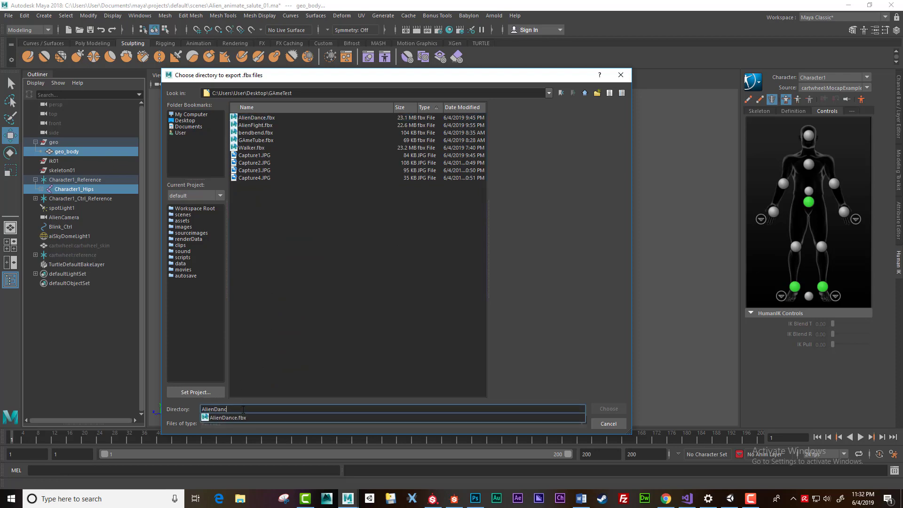
pyautogui.write('e2')
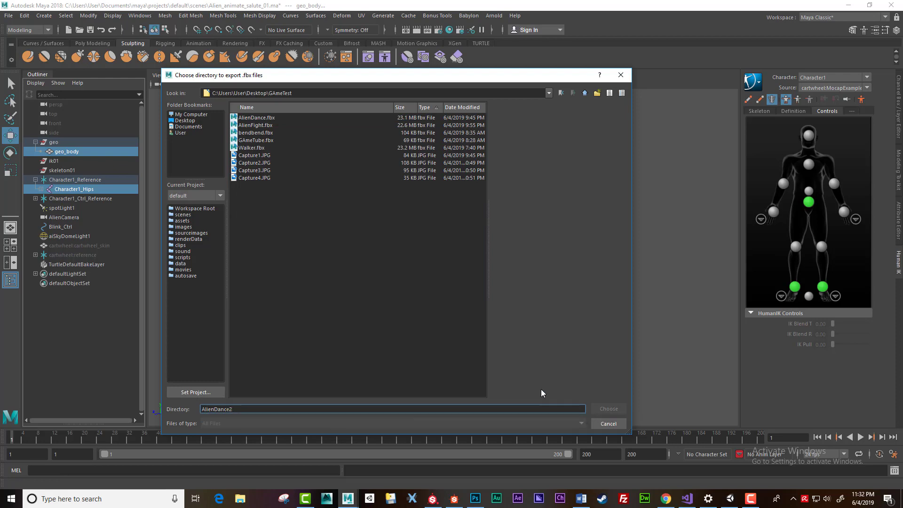
# Step: Go back to the Desktop listing and choose the GAmeTest folder as the export directory
pyautogui.click(585, 93)
pyautogui.click(250, 215)
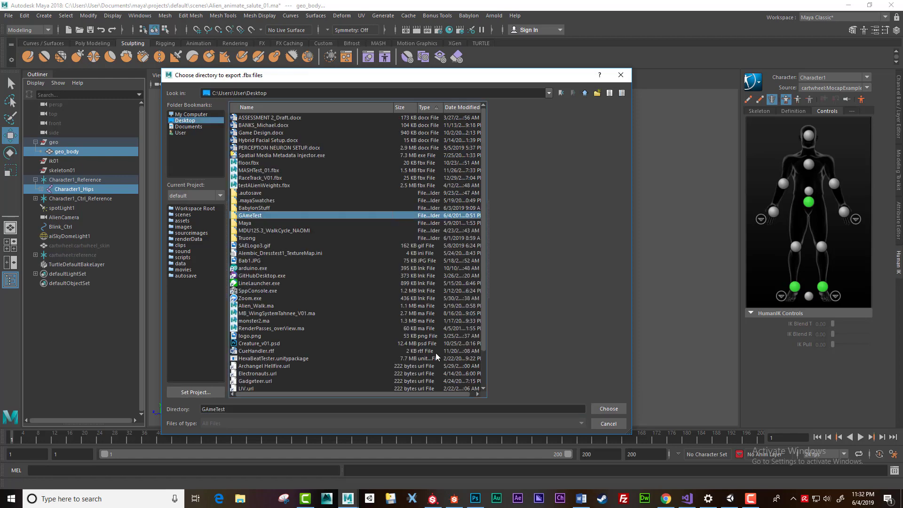
pyautogui.click(609, 409)
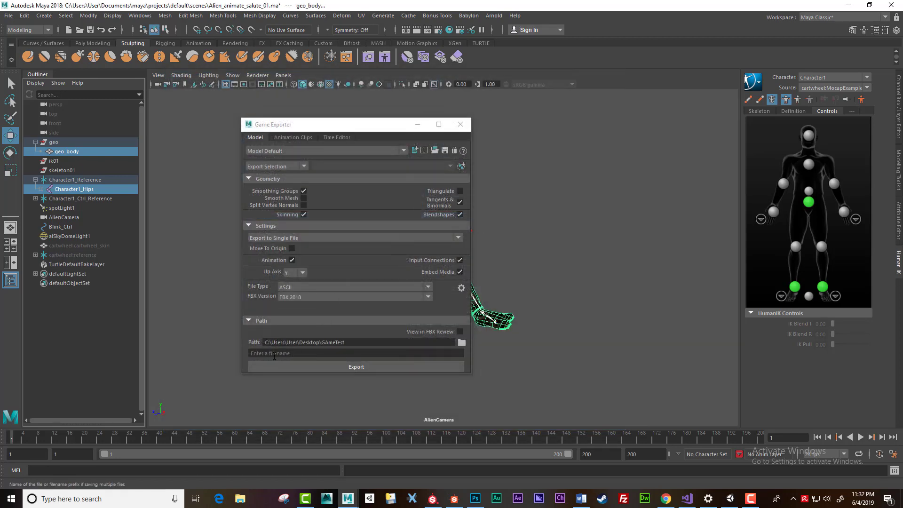
# Step: Name the export file Dance2, export the selected mesh and skeleton, and close the Game Exporter
pyautogui.click(275, 354)
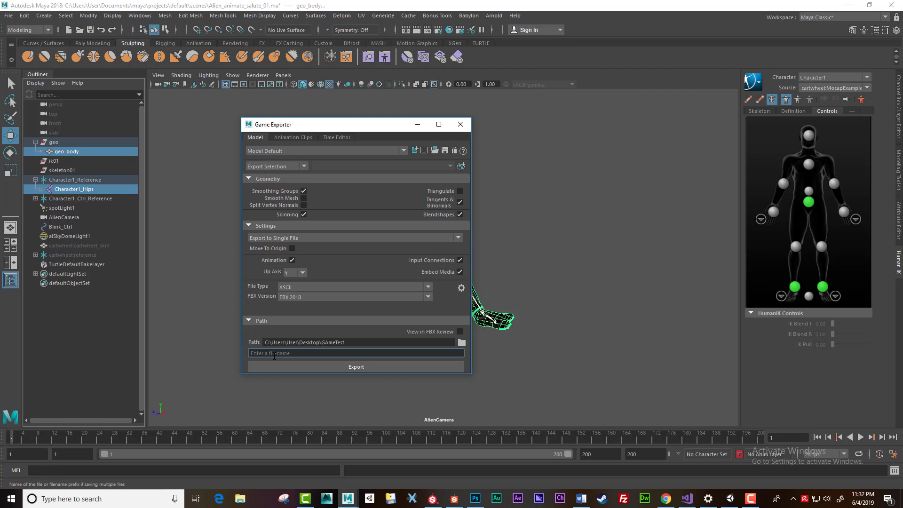
pyautogui.write('DAnce2')
pyautogui.click(260, 355)
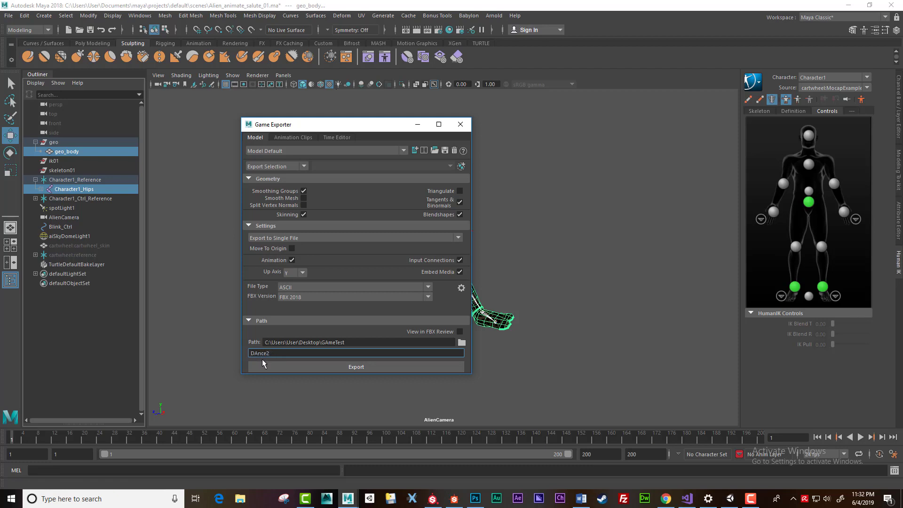
pyautogui.press('BackSpace')
pyautogui.write('a')
pyautogui.click(356, 367)
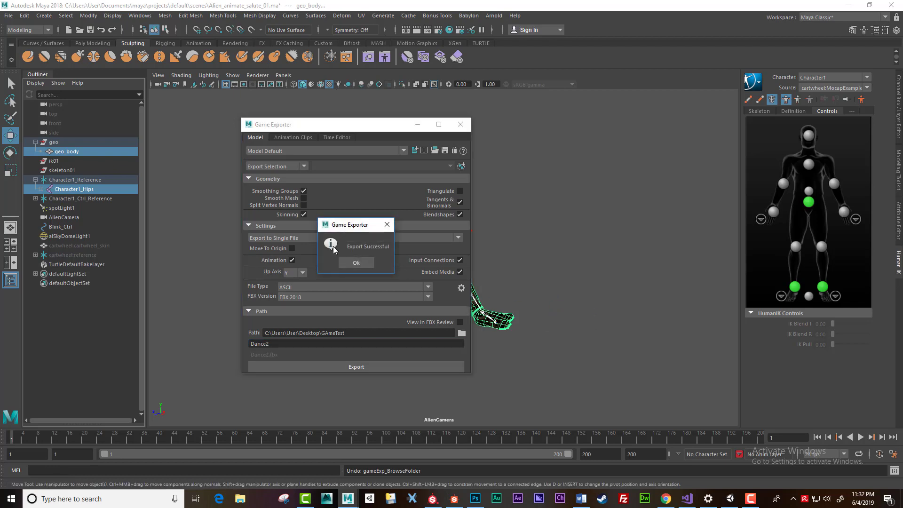
pyautogui.click(356, 263)
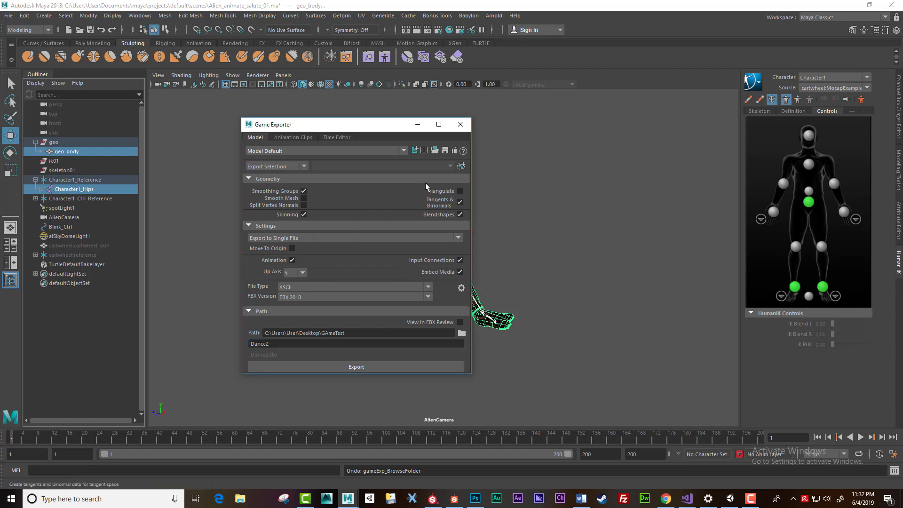
pyautogui.click(460, 124)
# Step: Minimize Maya, switch to the Unity Character Test project and leave nothing selected in its Assets folder
pyautogui.click(848, 5)
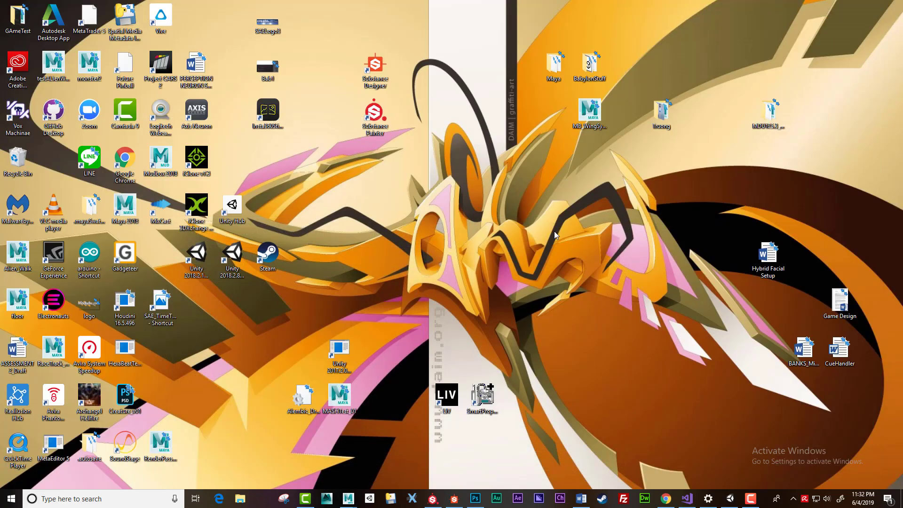
pyautogui.click(730, 499)
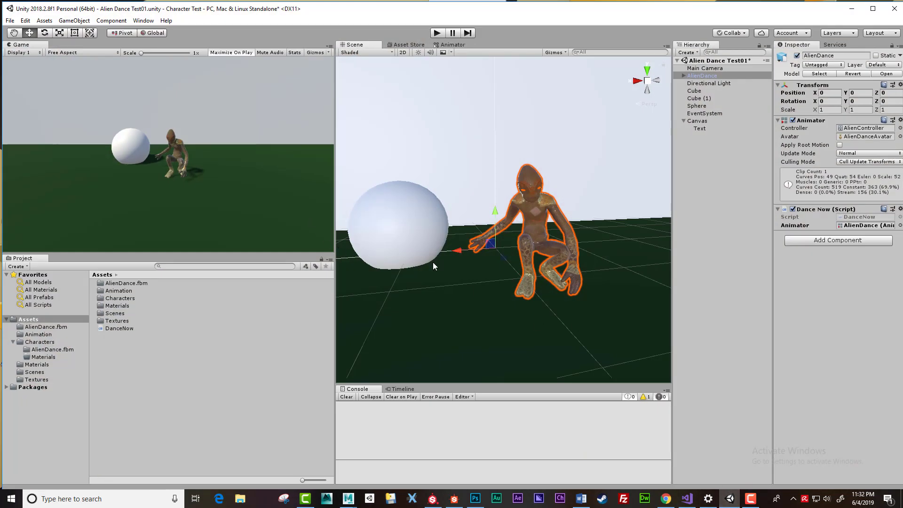
pyautogui.click(124, 284)
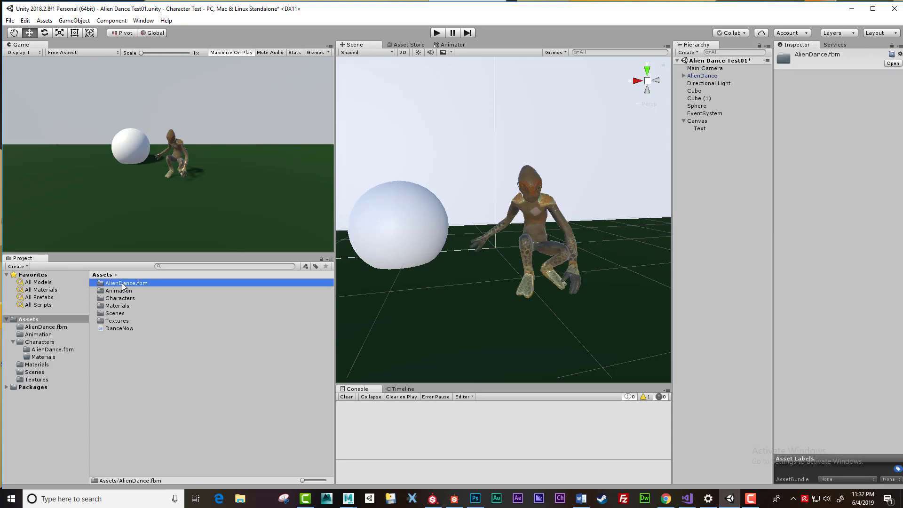
pyautogui.click(143, 354)
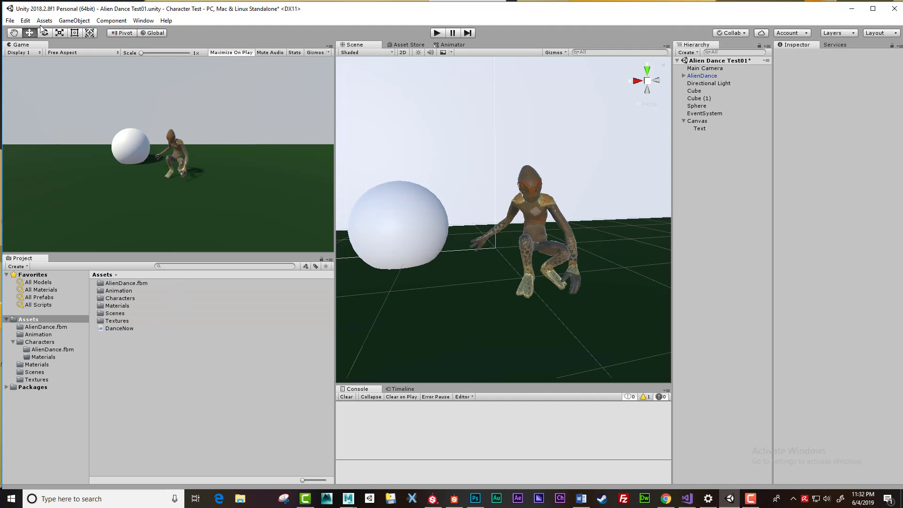
# Step: Import the Dance2 file from the GAmeTest folder on the Desktop into the project's Assets folder as a new asset
pyautogui.click(44, 21)
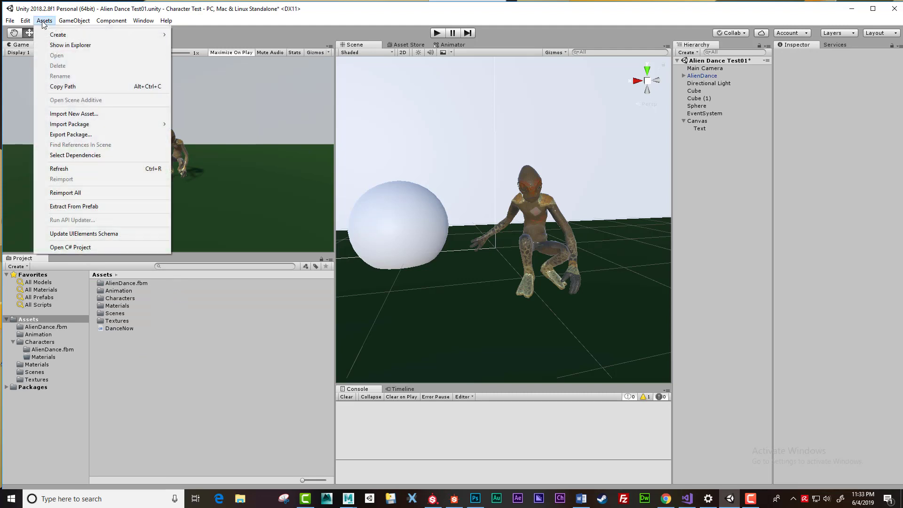
pyautogui.click(100, 114)
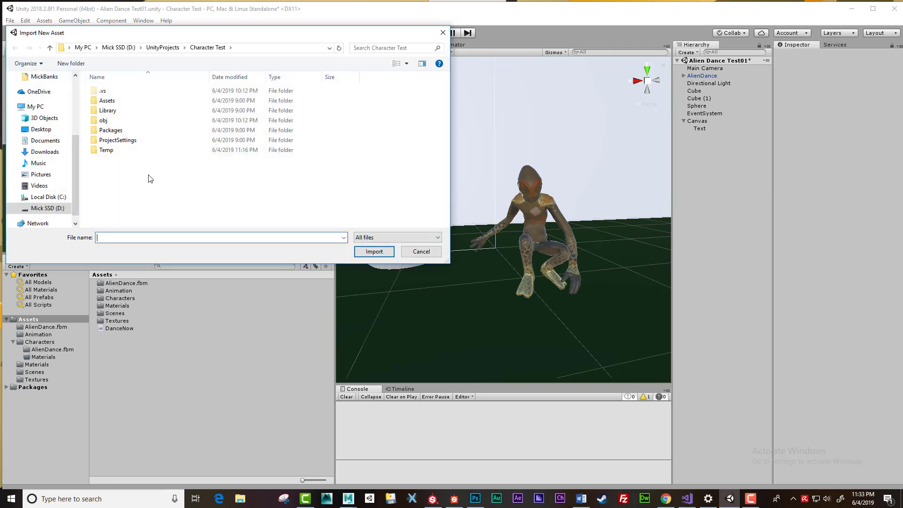
pyautogui.click(41, 129)
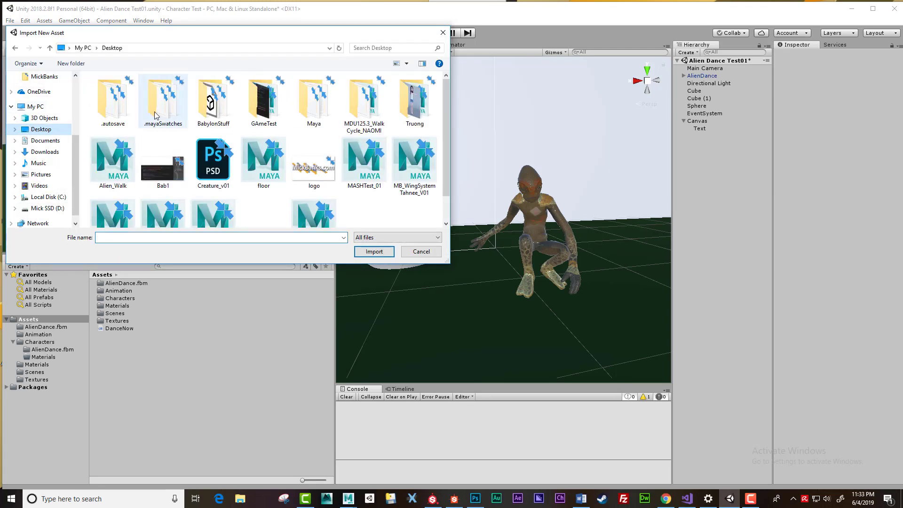
pyautogui.doubleClick(271, 110)
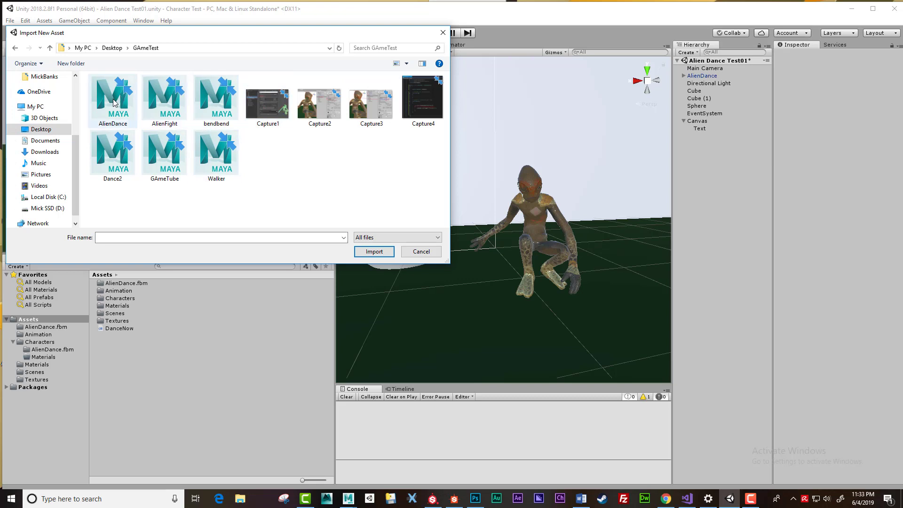
pyautogui.click(134, 155)
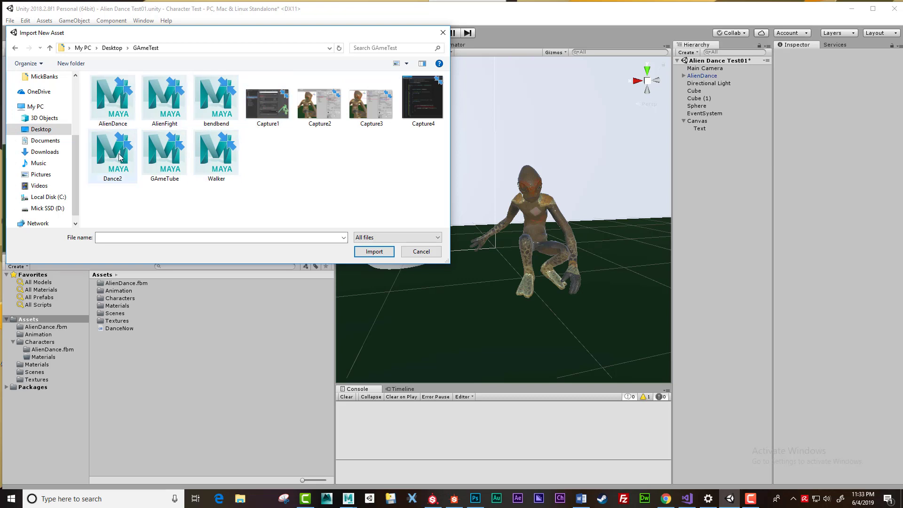
pyautogui.click(376, 251)
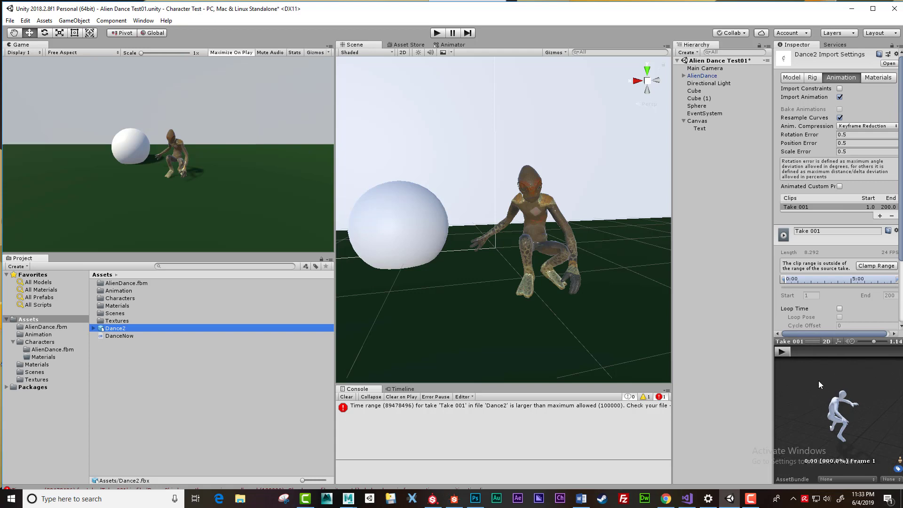
# Step: Play and pause the Take 001 clip in the Dance2 animation preview and scrub it back to frame 1
pyautogui.click(783, 352)
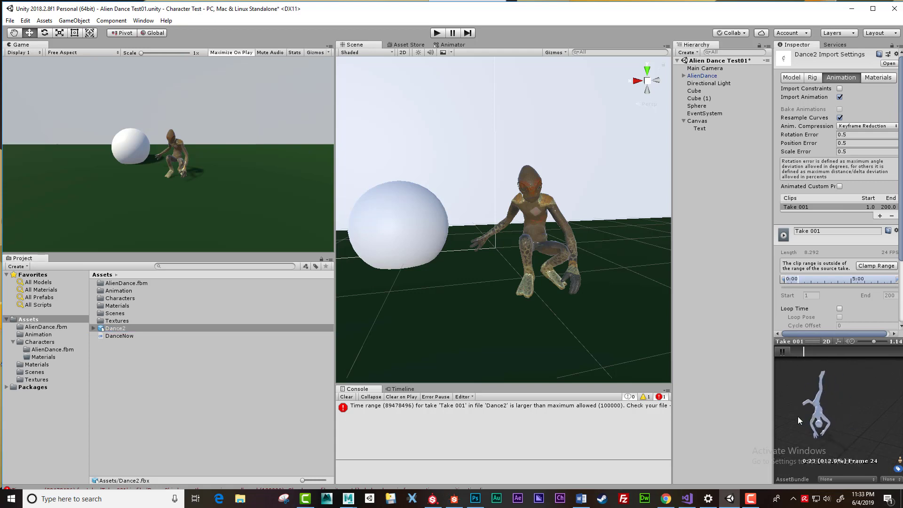
pyautogui.click(785, 352)
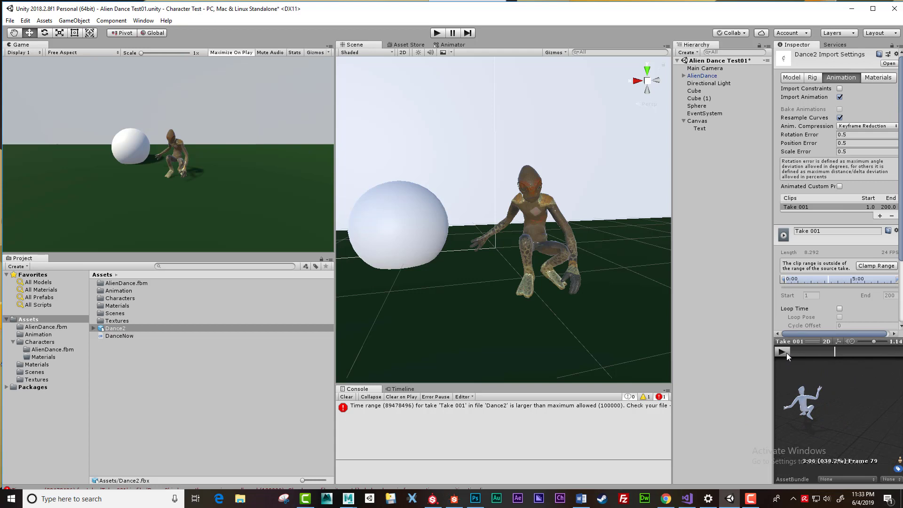
pyautogui.moveTo(814, 423); pyautogui.dragTo(899, 433)
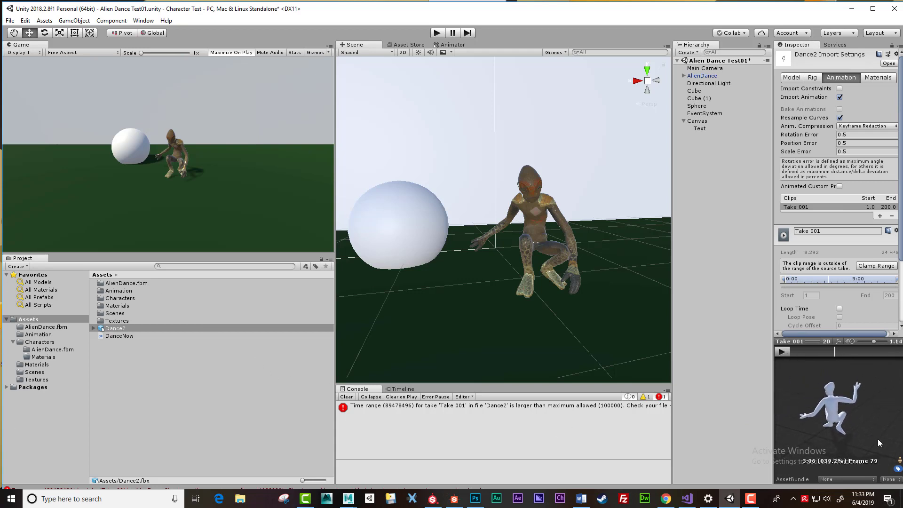
pyautogui.click(844, 351)
pyautogui.moveTo(843, 351); pyautogui.dragTo(788, 351)
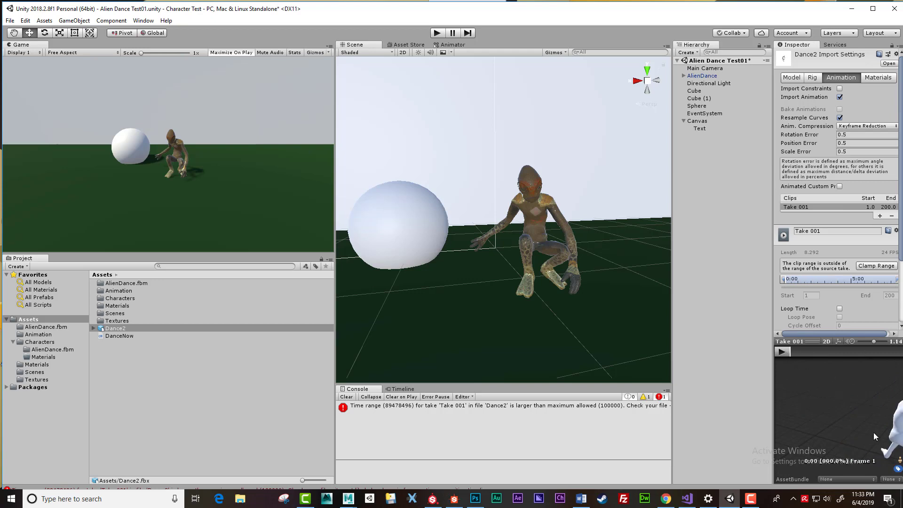
# Step: Select the AlienDance character in the scene to show its components
pyautogui.click(532, 196)
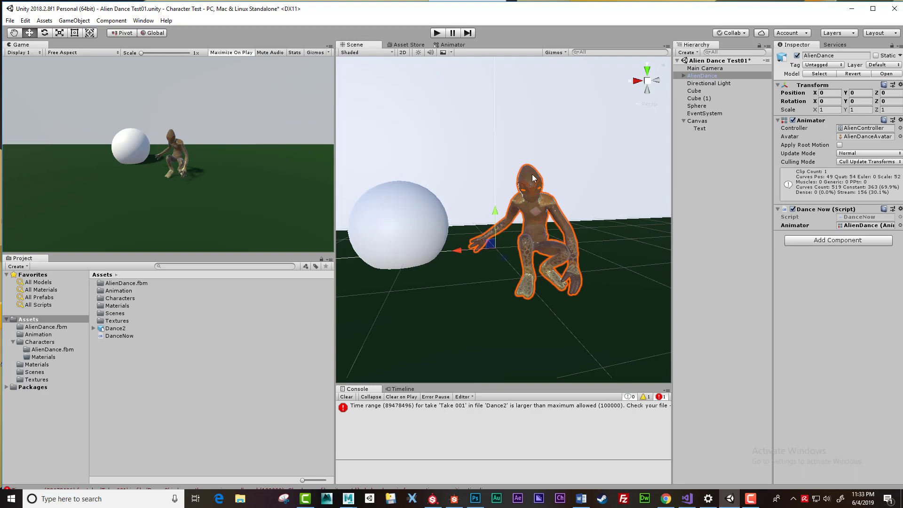